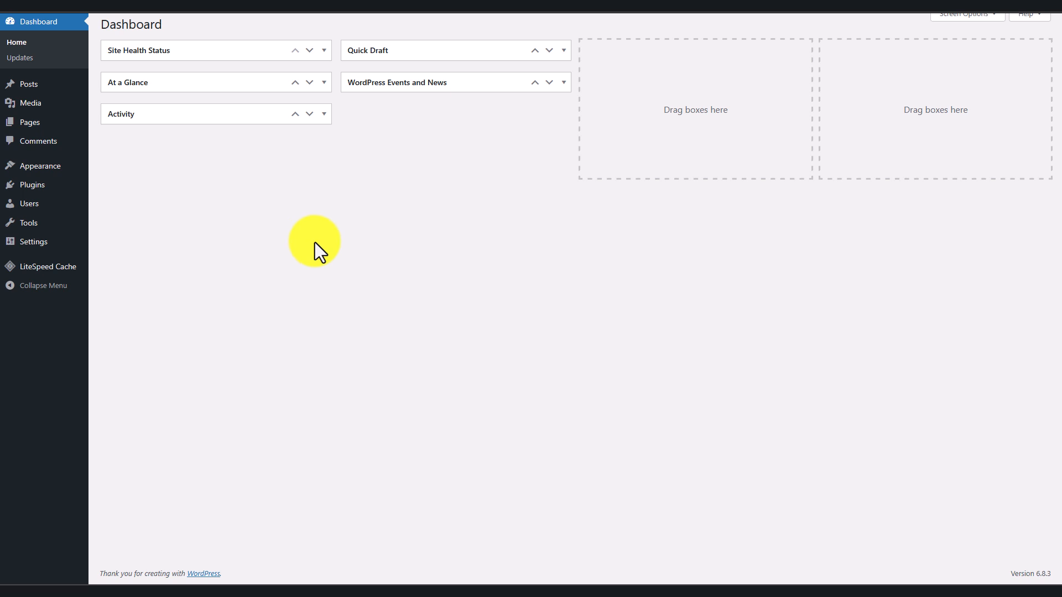
# Search the plugin directory for "elementor" and install the Elementor Website Builder plugin.
pyautogui.click(42, 191)
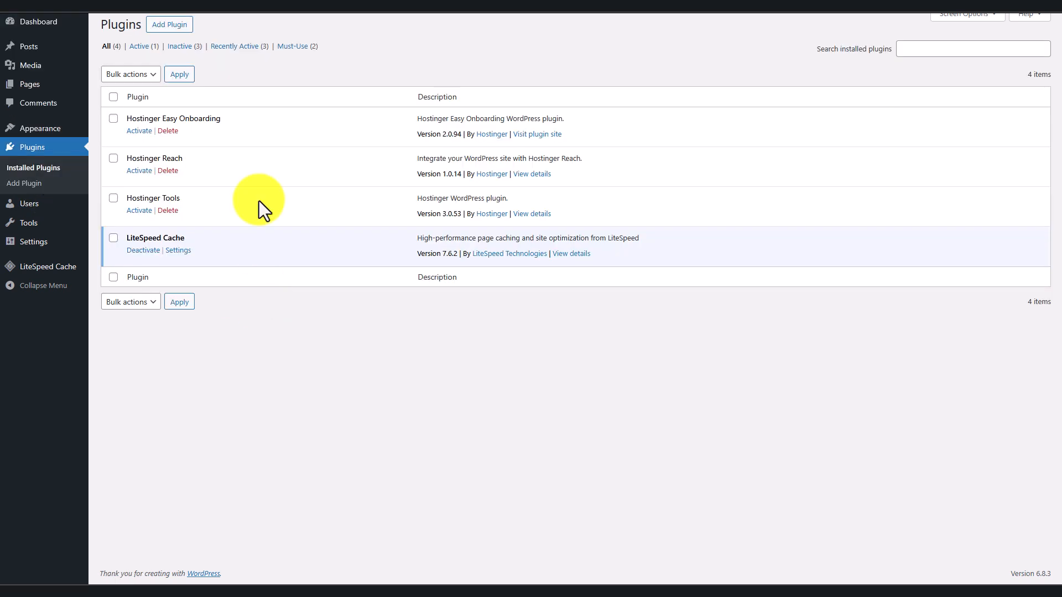
pyautogui.click(176, 26)
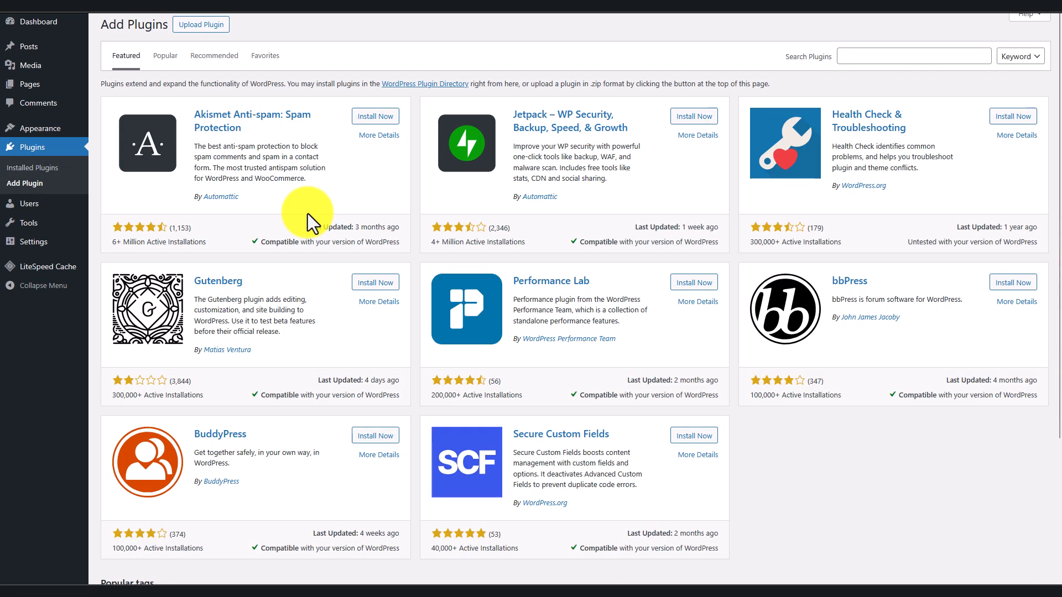
pyautogui.click(851, 58)
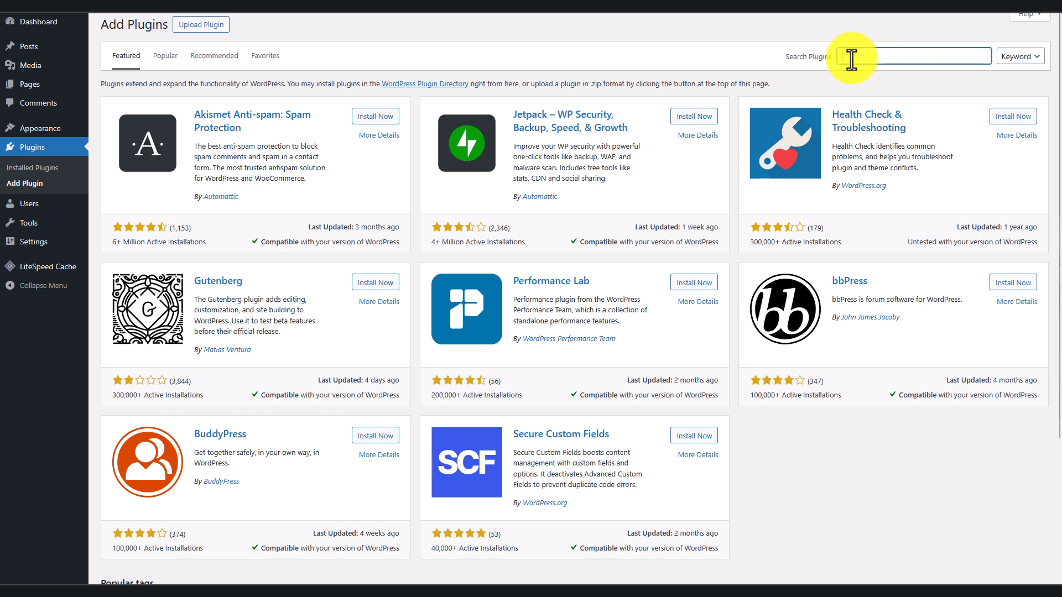
pyautogui.write('elementor')
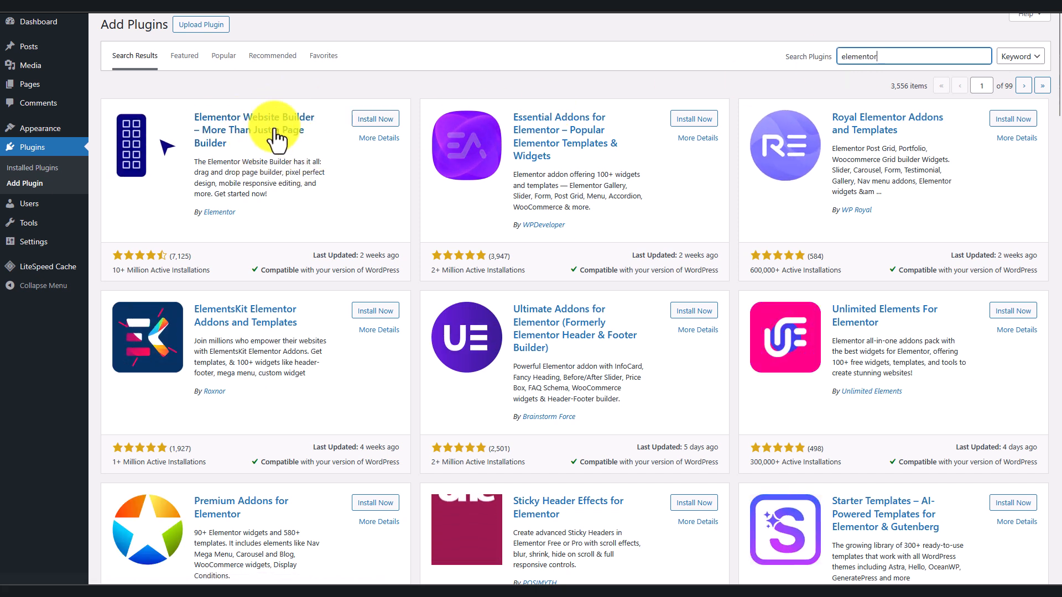
pyautogui.click(386, 122)
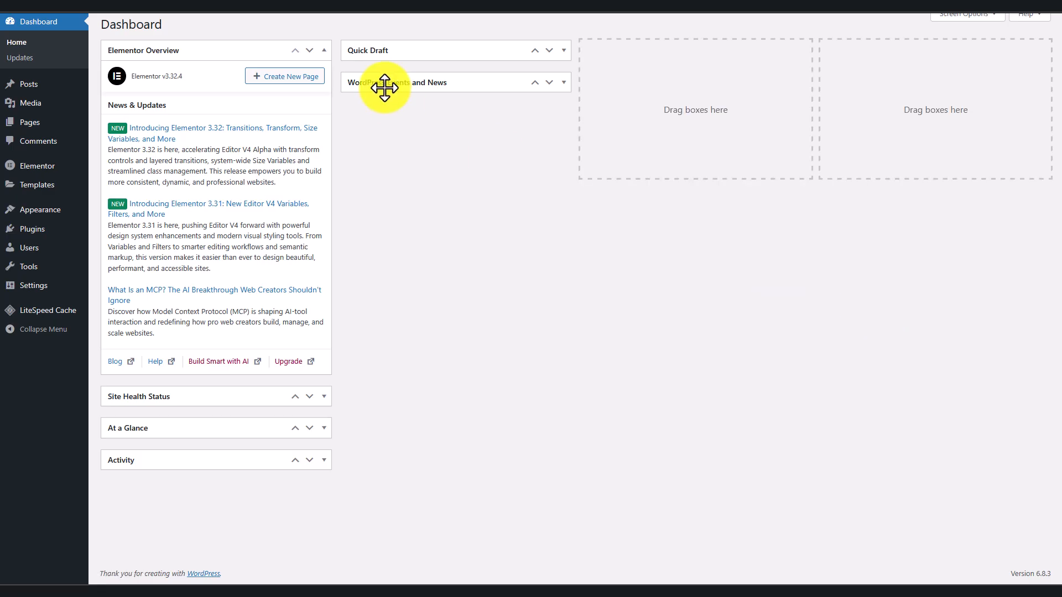
# Collapse the Elementor Overview box on the dashboard and open the Templates section.
pyautogui.click(324, 51)
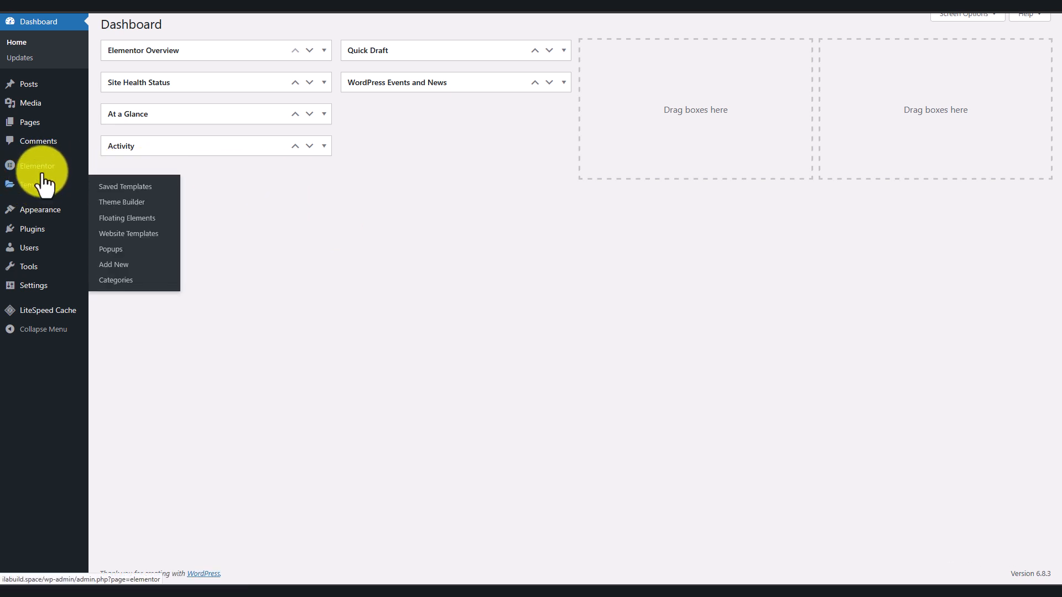
pyautogui.moveTo(40, 167)
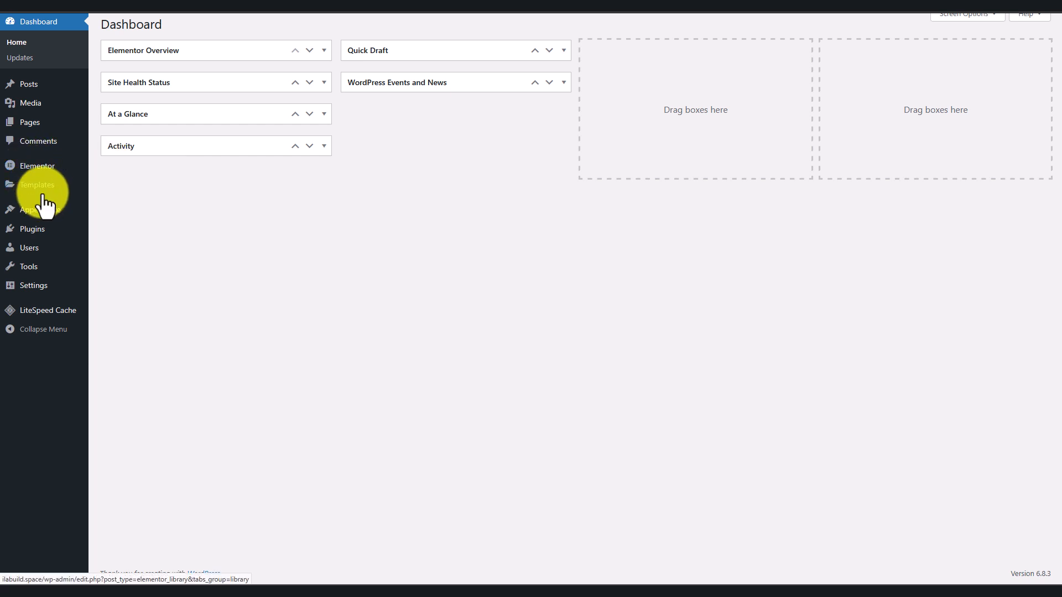
pyautogui.moveTo(46, 192)
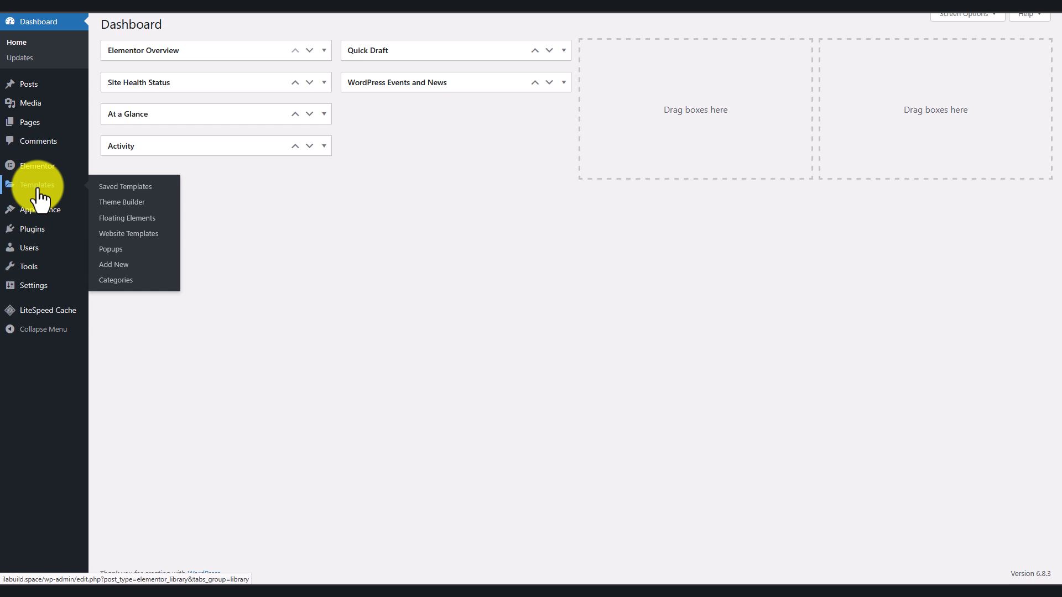
pyautogui.click(39, 191)
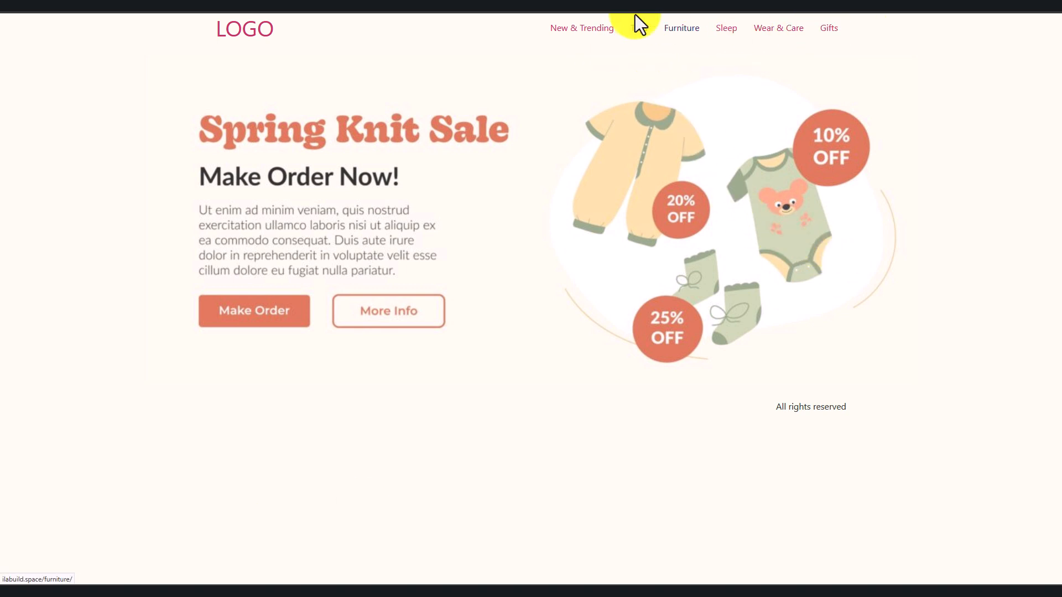
# Browse the site's New & Trending, Toys, Furniture and Sleep pages and return to the home page.
pyautogui.click(582, 34)
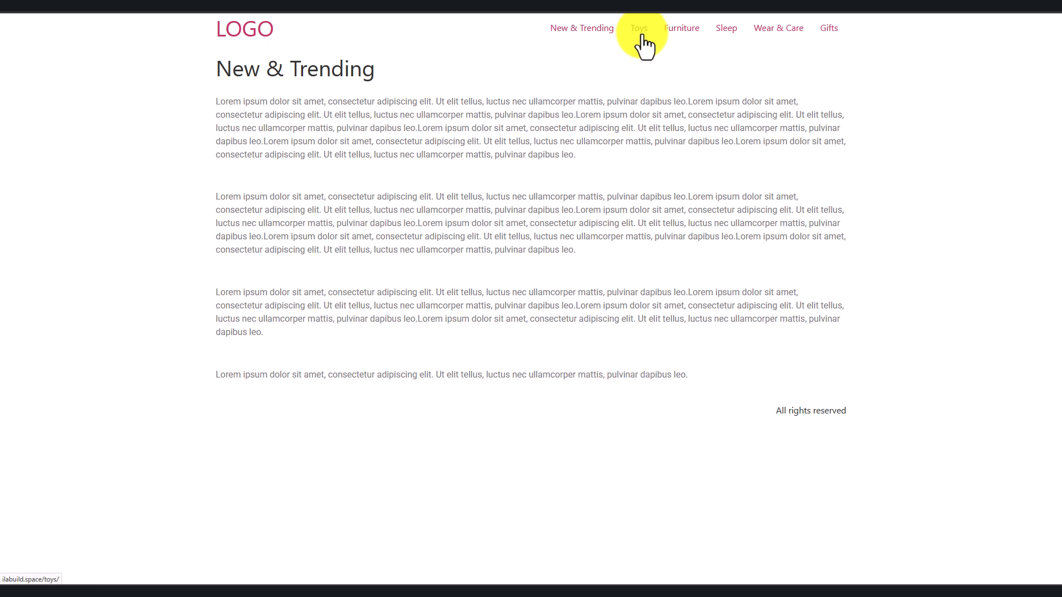
pyautogui.click(638, 34)
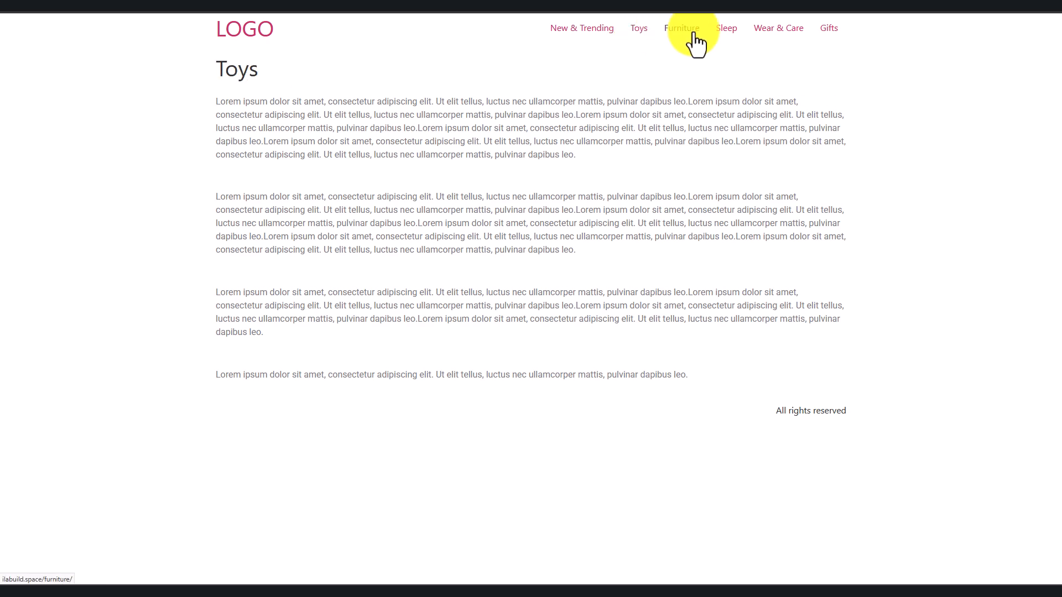
pyautogui.click(694, 34)
pyautogui.click(729, 34)
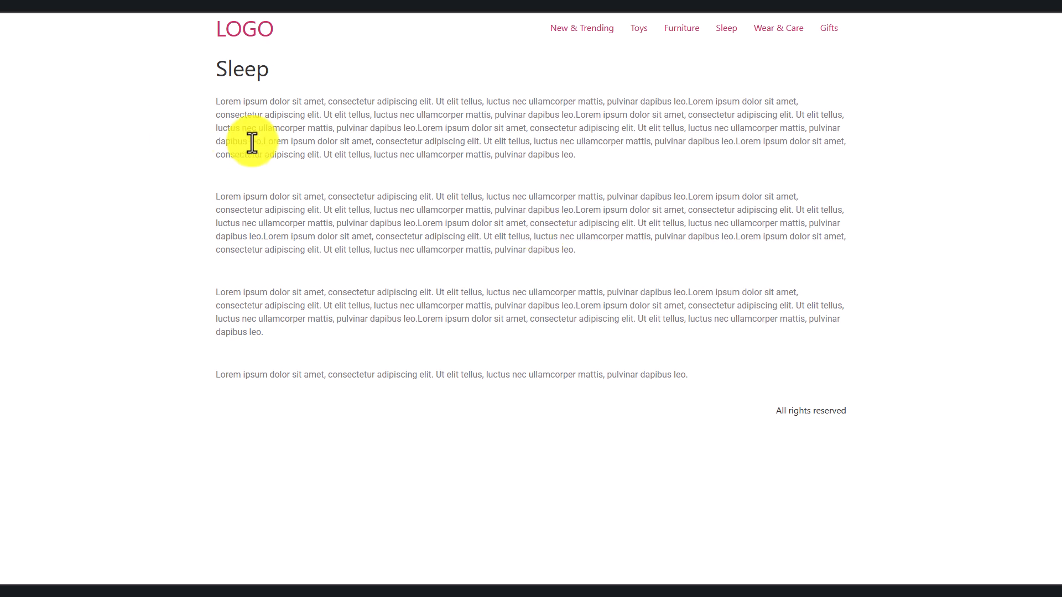
pyautogui.click(258, 31)
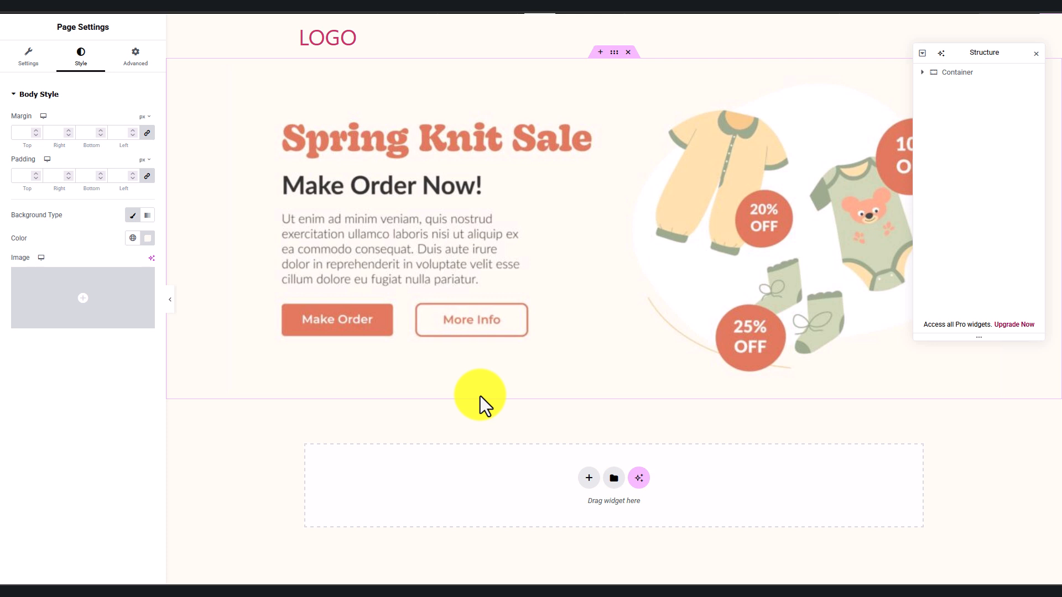
# Exit the home page's Elementor editor to the WordPress pages list and open the saved templates.
pyautogui.click(20, 7)
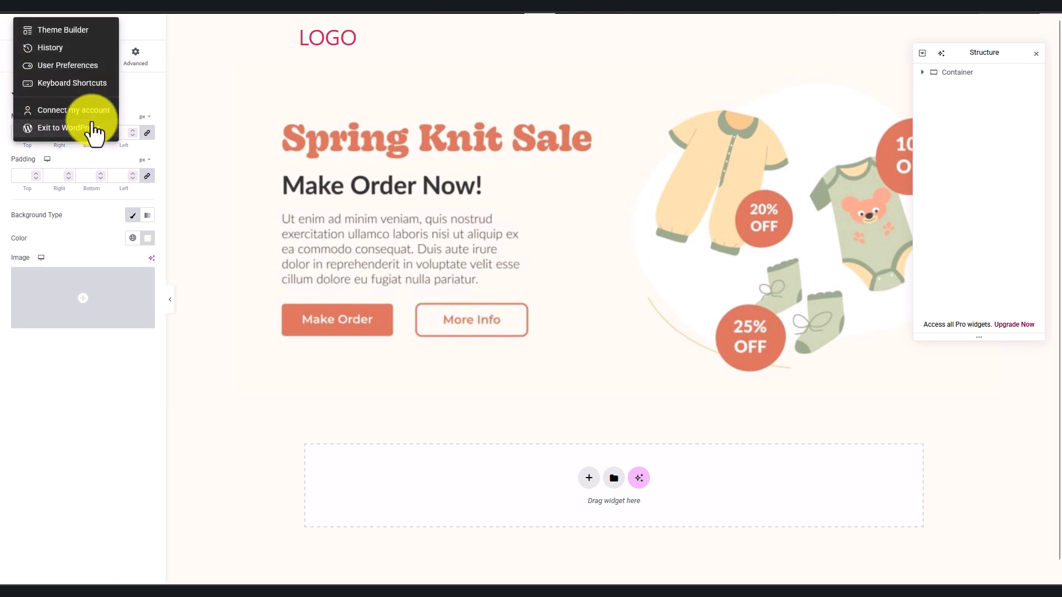
pyautogui.click(71, 127)
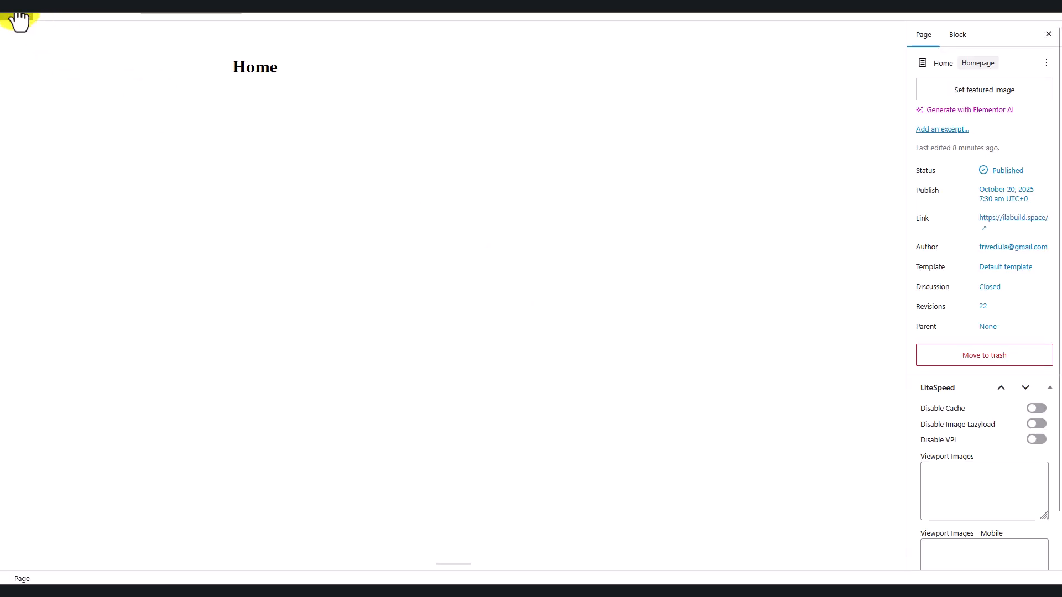
pyautogui.click(19, 14)
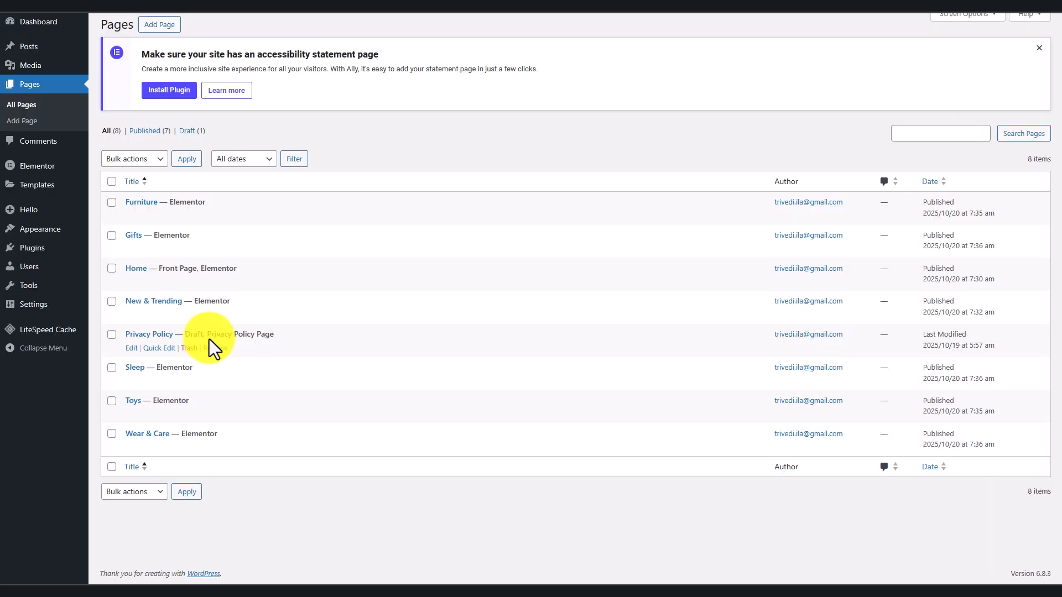
pyautogui.click(53, 187)
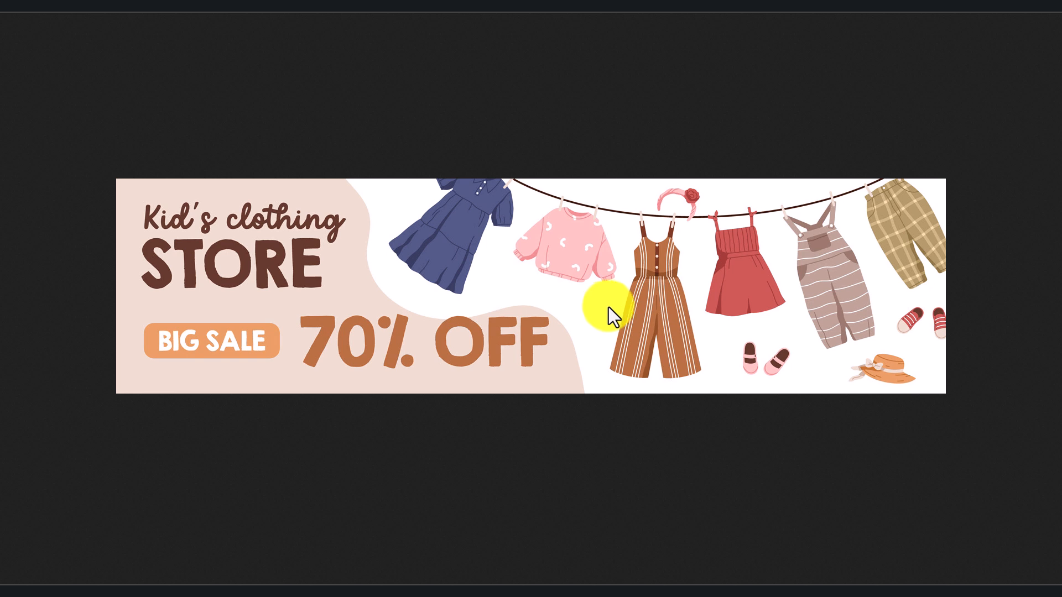
# View the next banner image and return to the list of all WordPress pages.
pyautogui.press('Right')
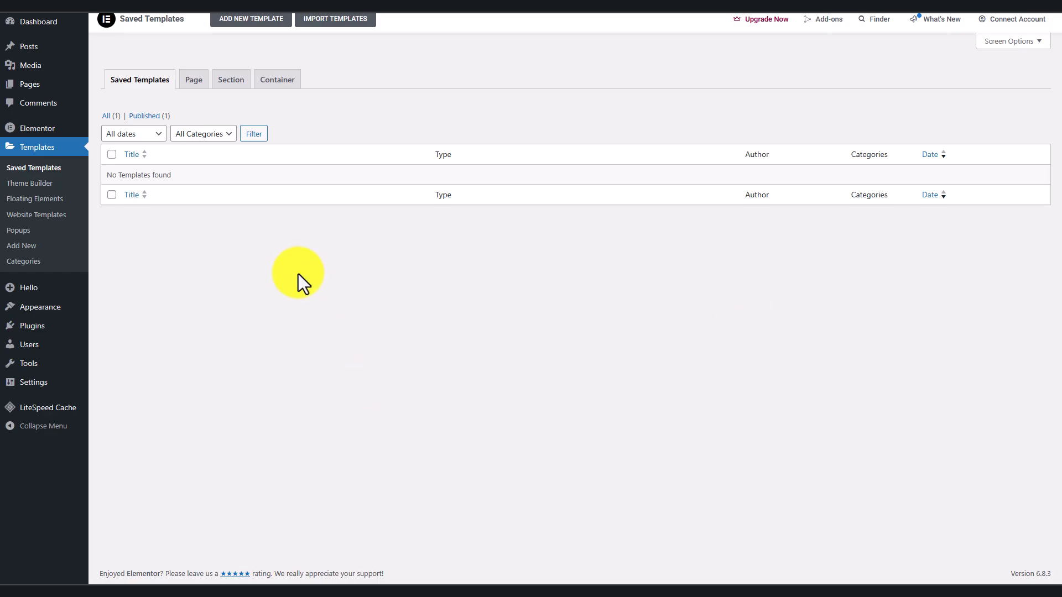
pyautogui.moveTo(32, 87)
pyautogui.click(150, 88)
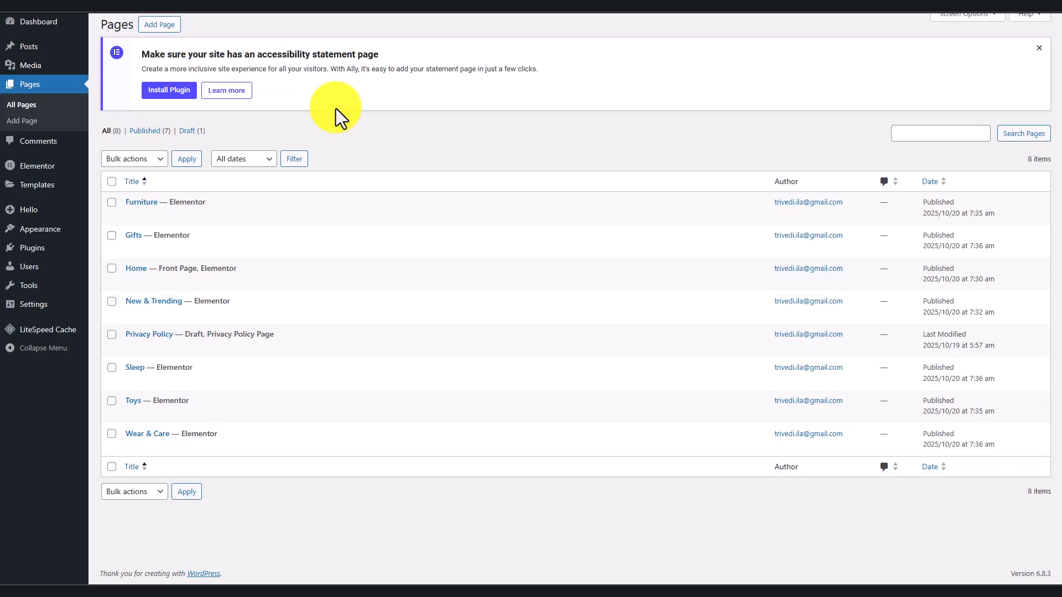
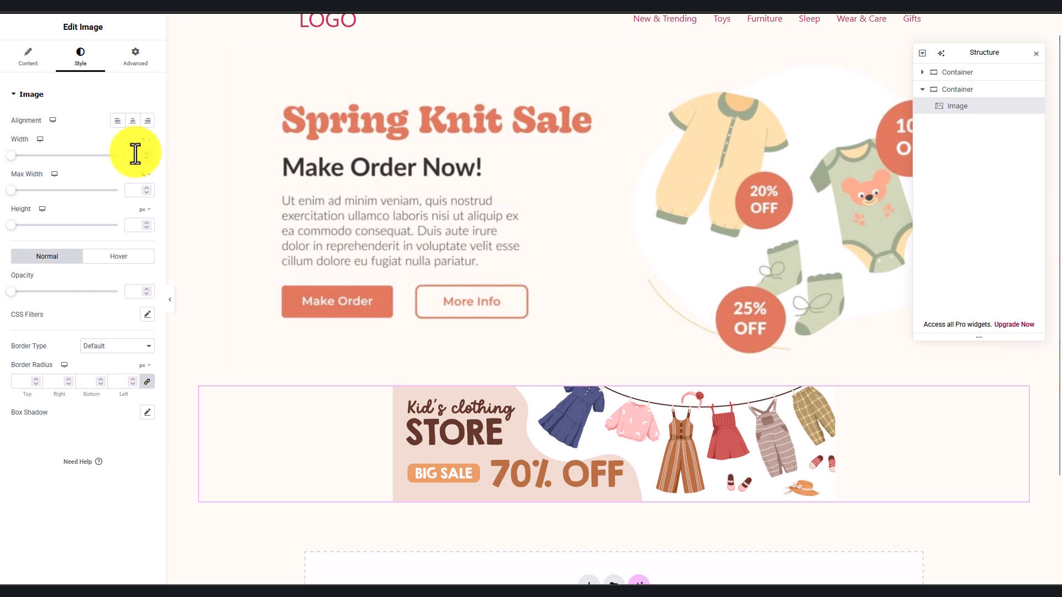
# Set the width of the Kid's clothing store banner image to 100%.
pyautogui.click(135, 155)
pyautogui.write('100')
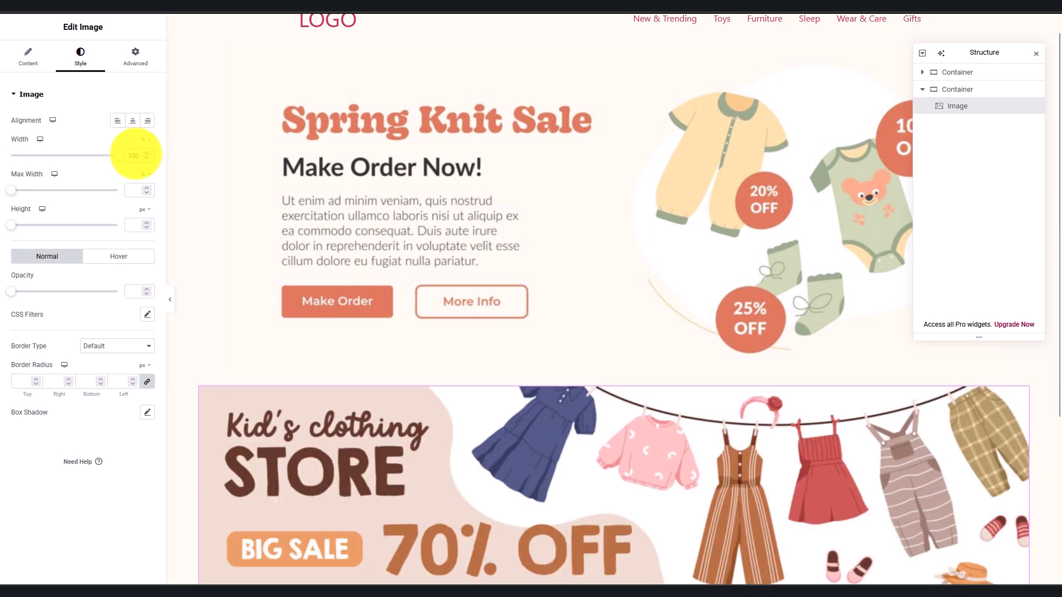
pyautogui.scroll(-4, 584, 505)
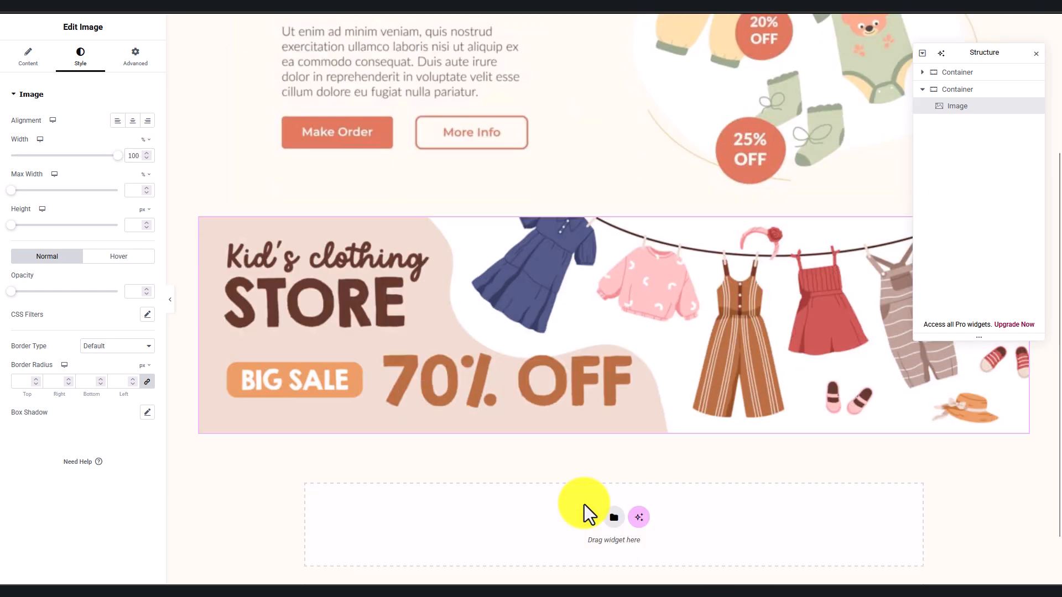
pyautogui.scroll(2, 695, 409)
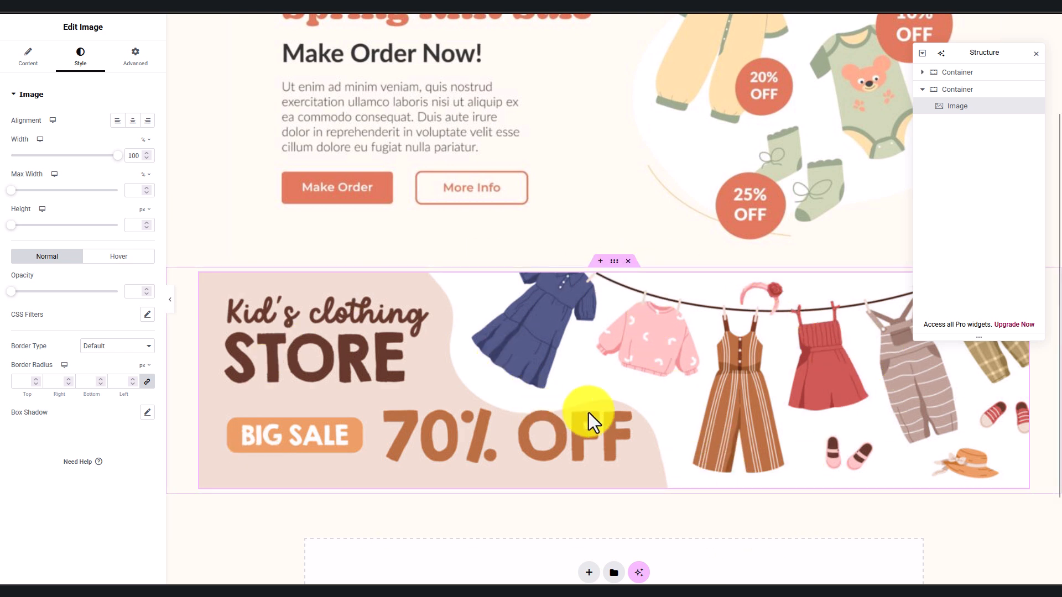
# Save the banner's container to Site Templates under the name saleBanner and close the library.
pyautogui.rightClick(615, 263)
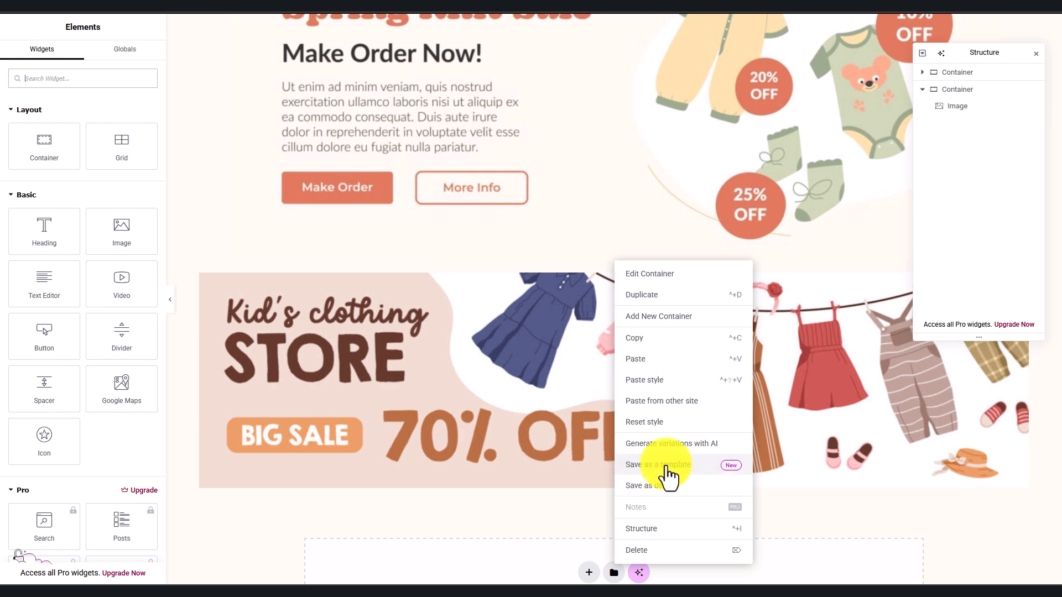
pyautogui.click(688, 470)
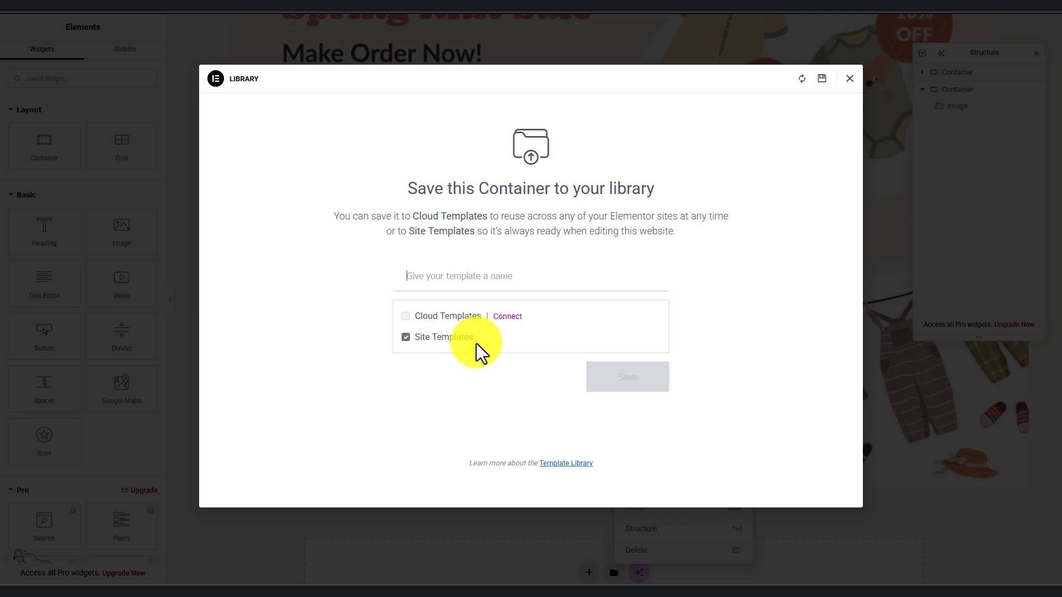
pyautogui.click(498, 271)
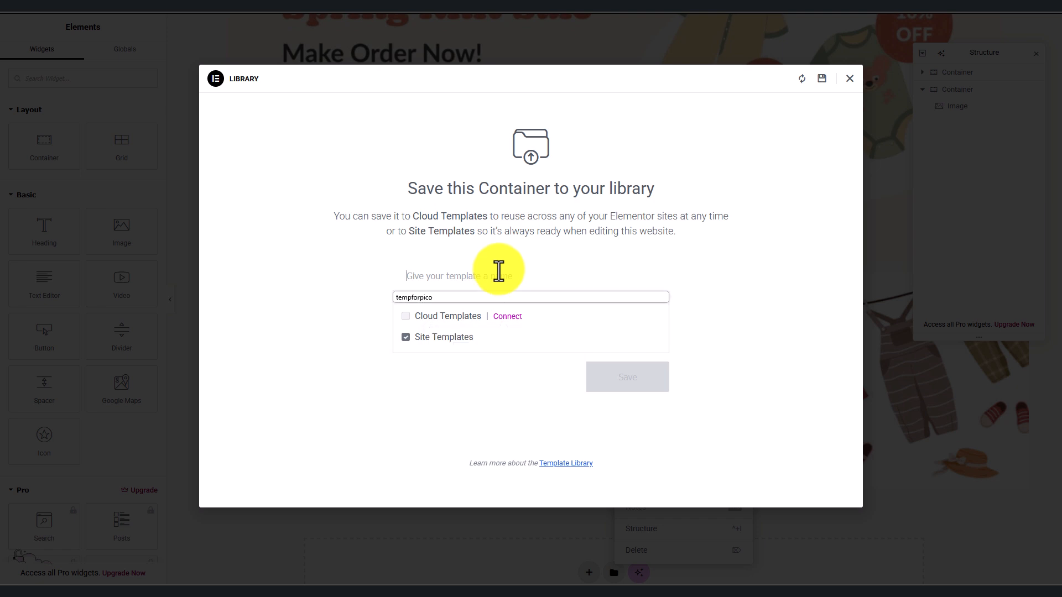
pyautogui.write('sale')
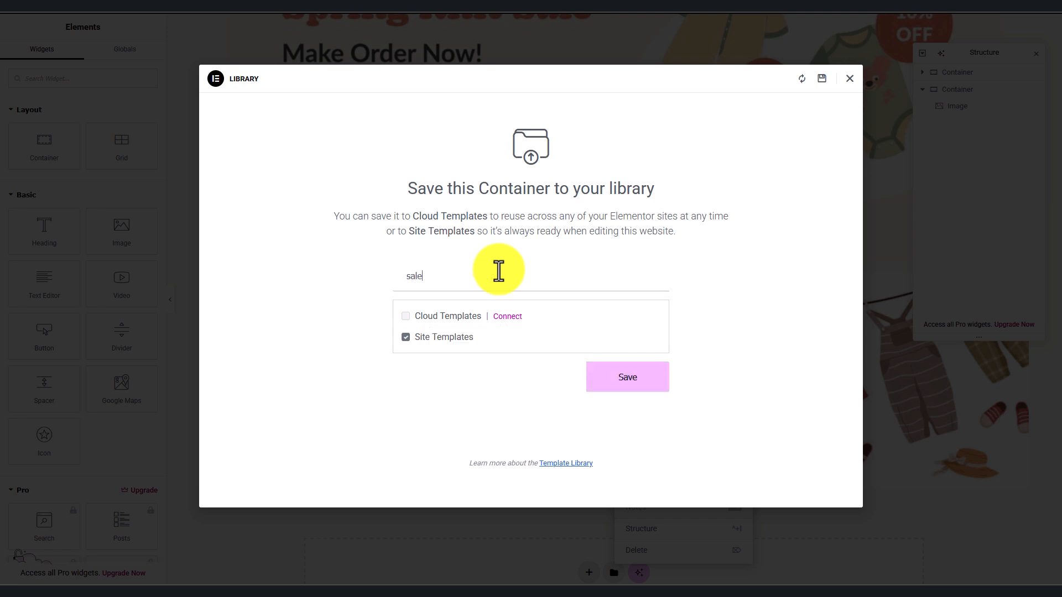
pyautogui.write('Banner')
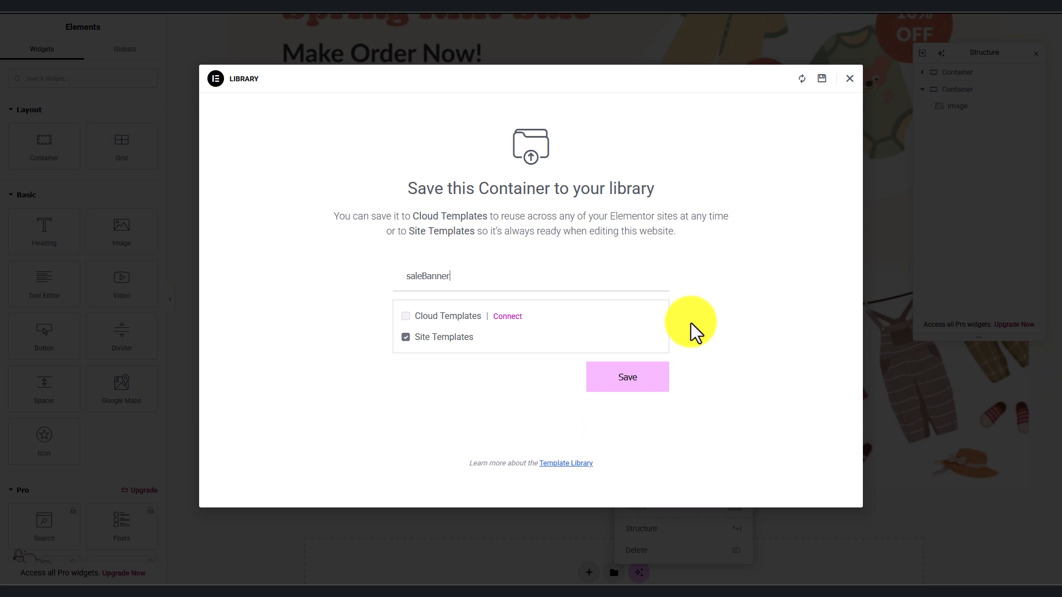
pyautogui.click(631, 387)
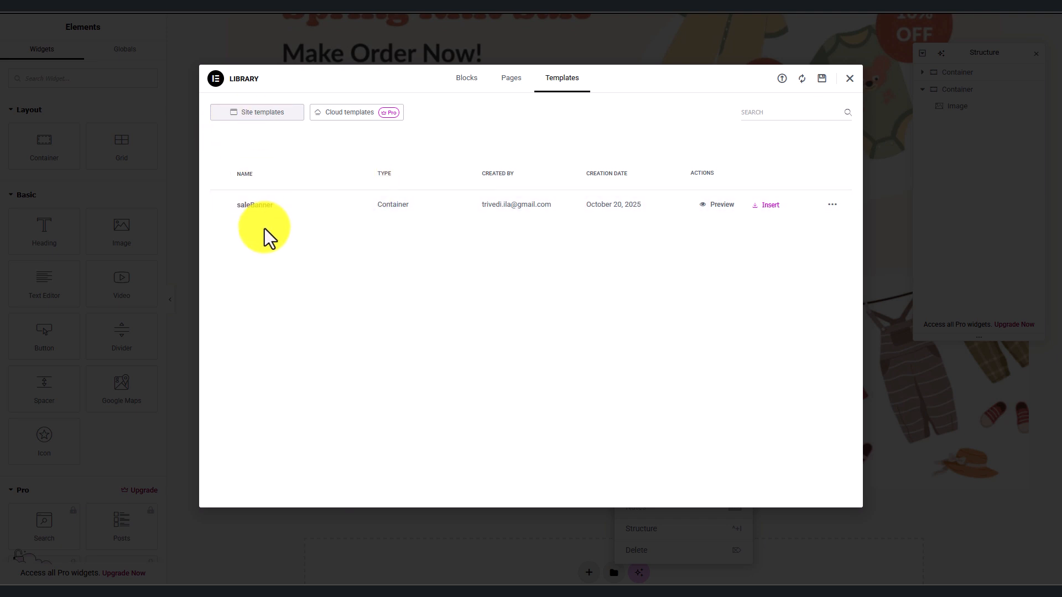
pyautogui.click(850, 79)
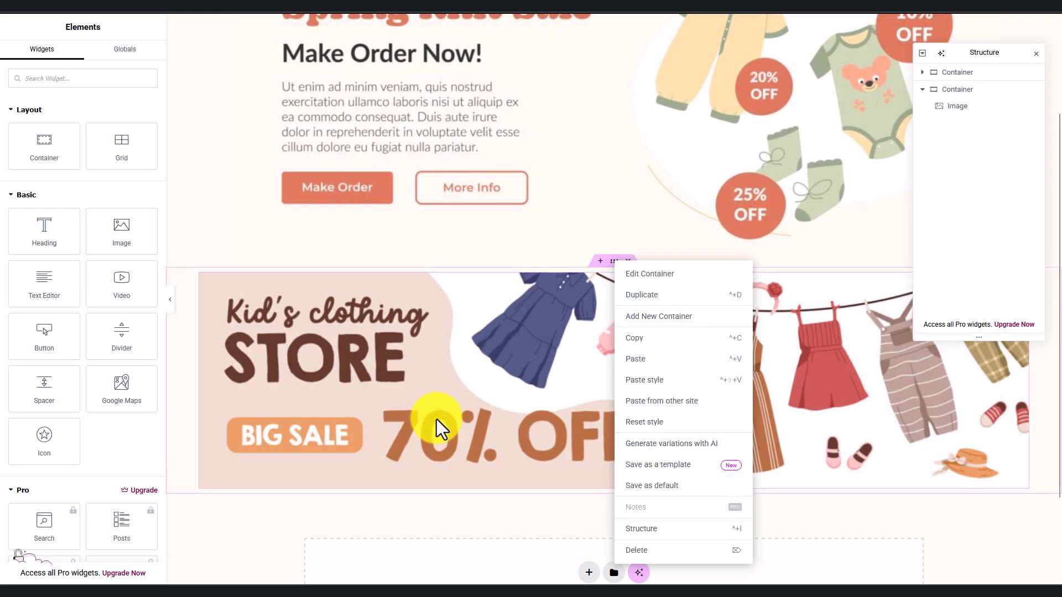
pyautogui.click(401, 344)
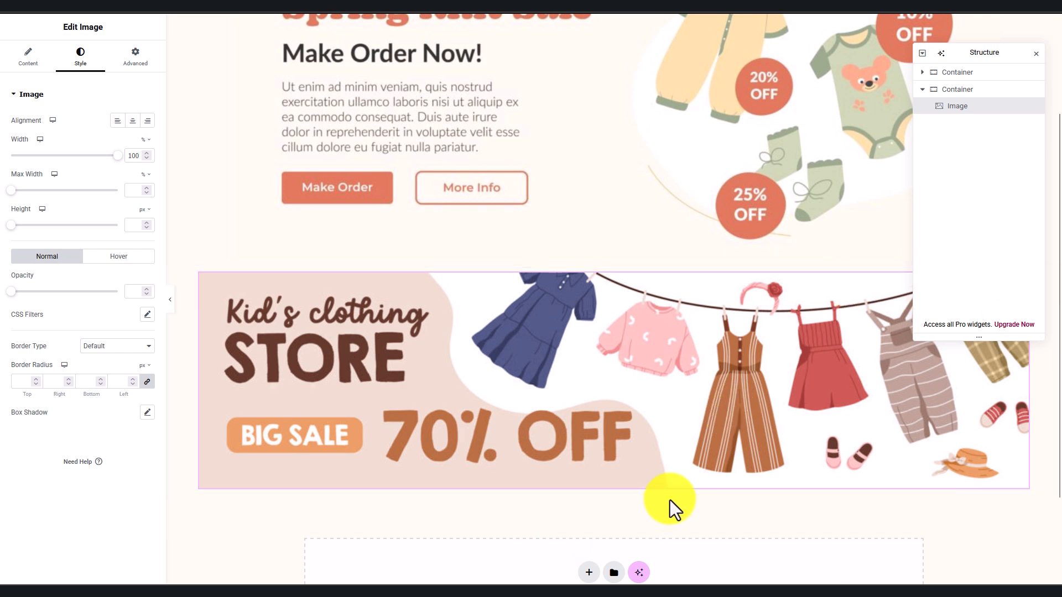
# Leave the Elementor editor for the WordPress admin and open the saved templates list.
pyautogui.scroll(2, 681, 471)
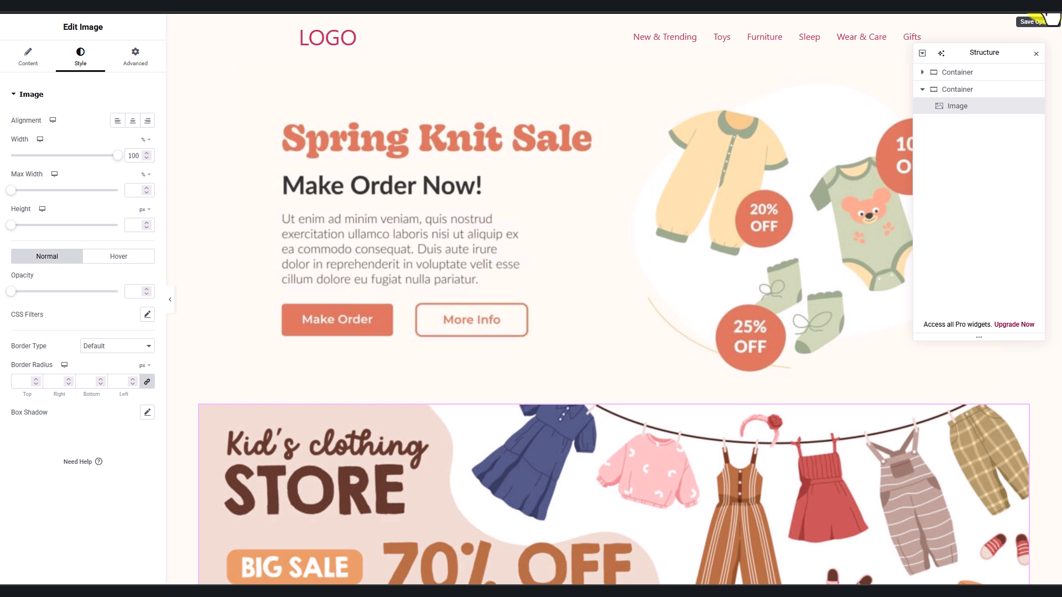
pyautogui.click(1049, 18)
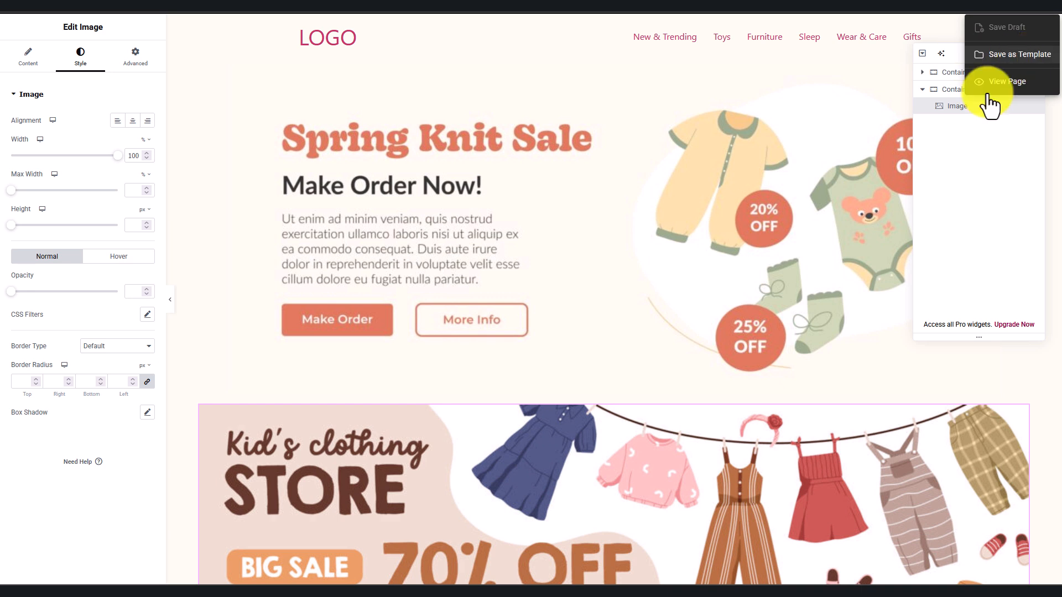
pyautogui.click(21, 22)
pyautogui.click(68, 126)
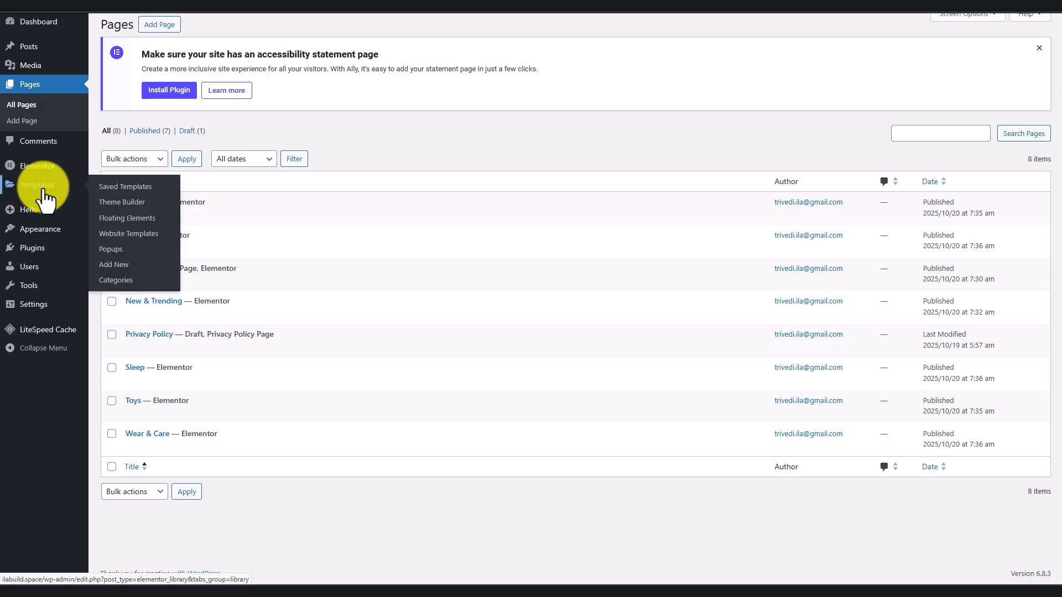
pyautogui.click(43, 191)
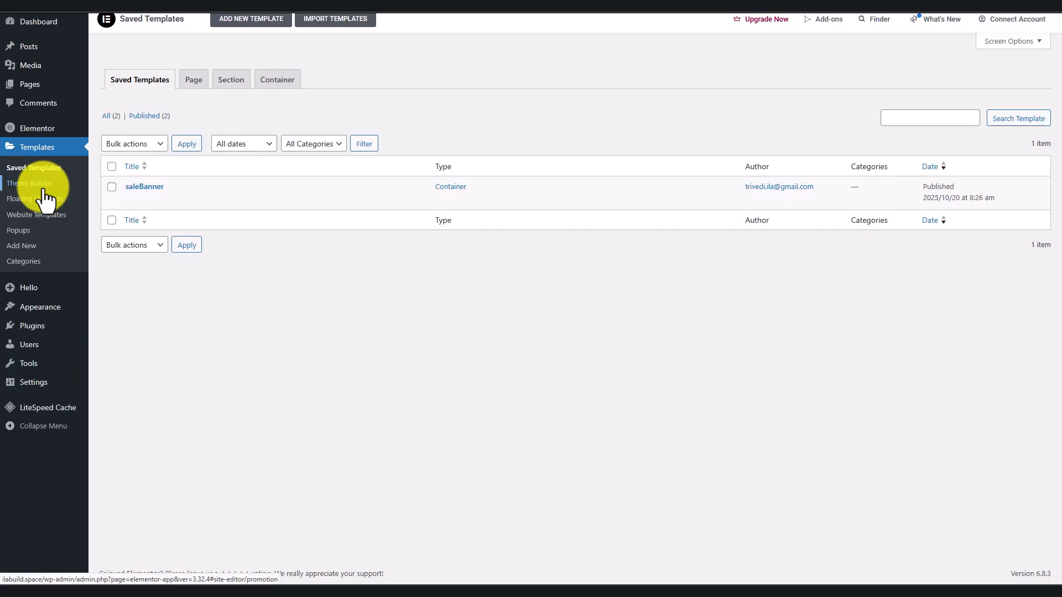
# List the container templates and create a new template of type Container named NewCollectionBanner.
pyautogui.click(271, 84)
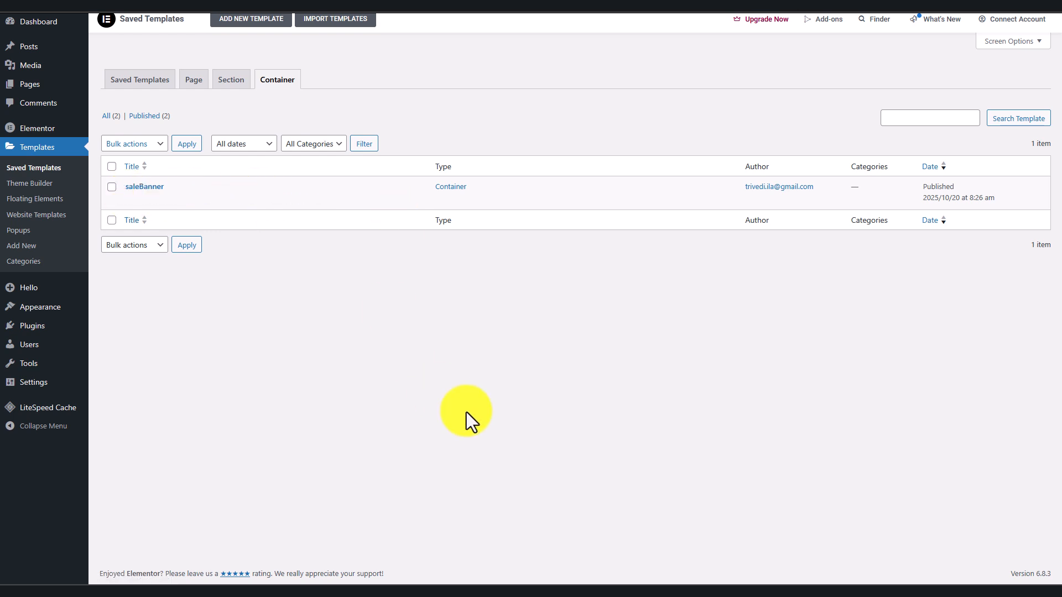
pyautogui.click(260, 23)
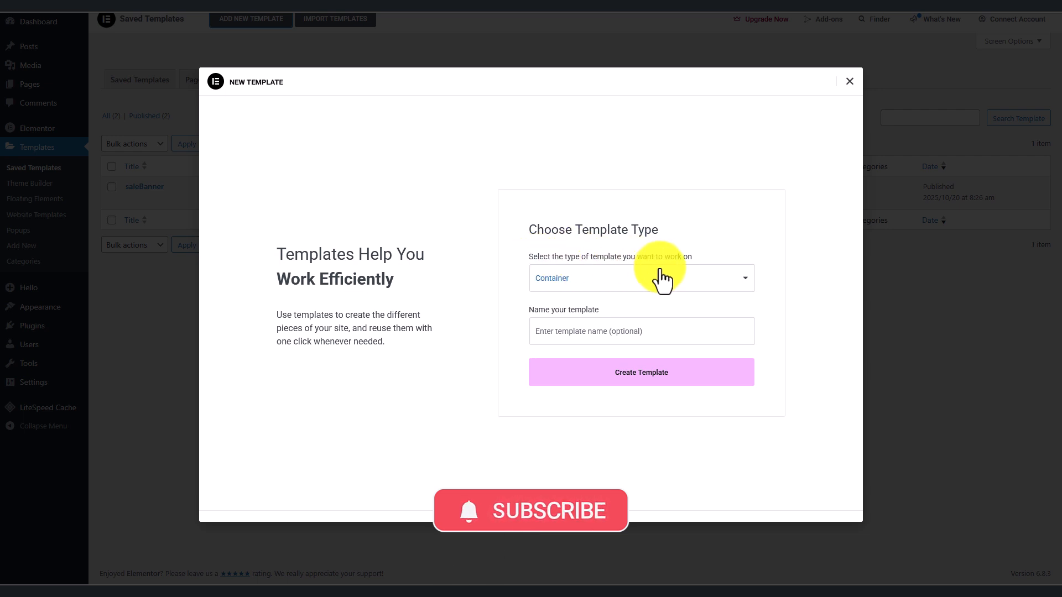
pyautogui.click(686, 301)
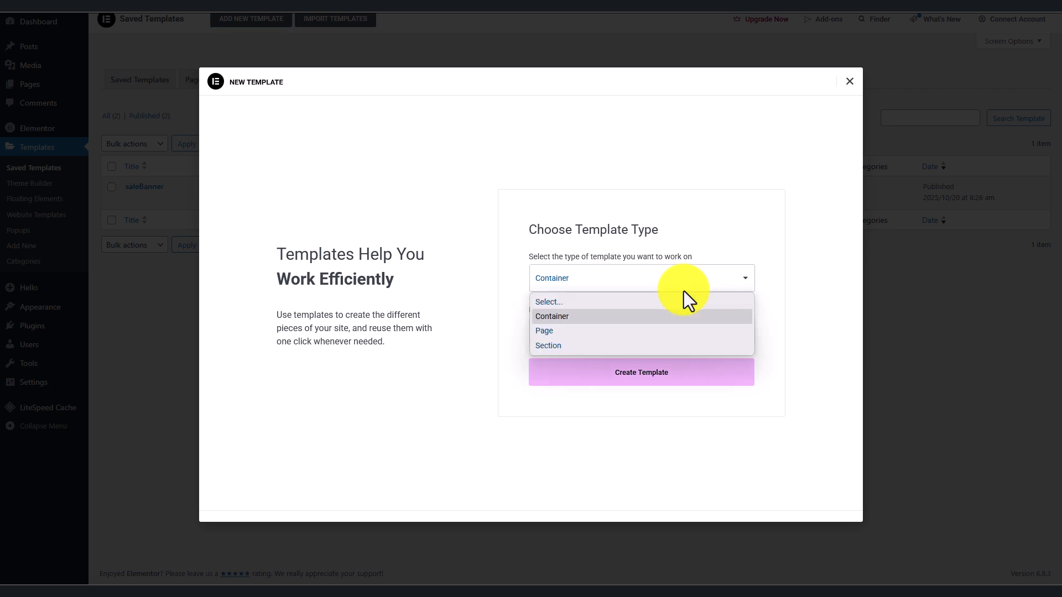
pyautogui.click(561, 318)
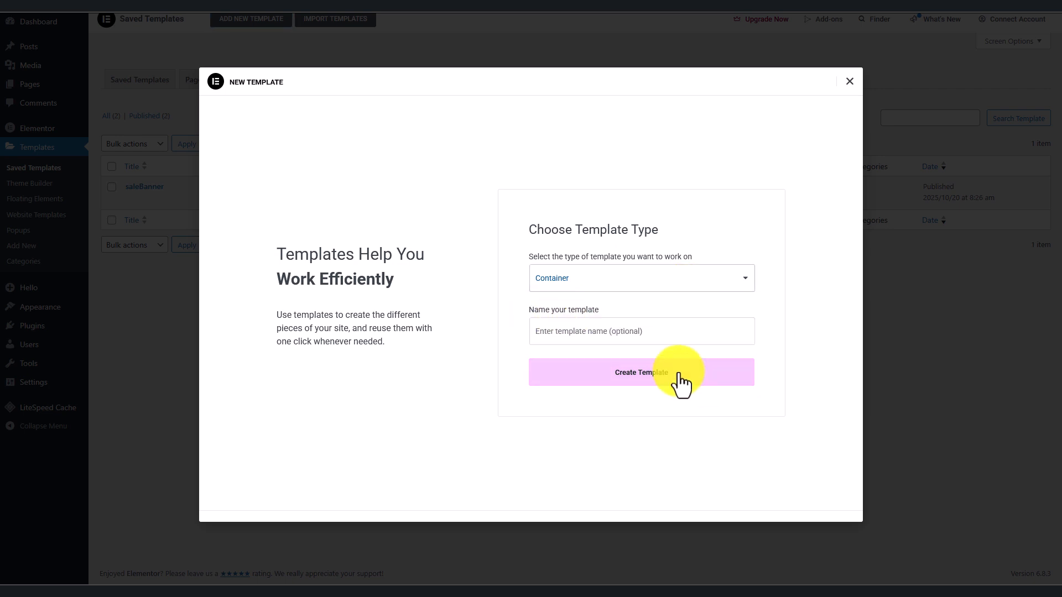
pyautogui.click(625, 332)
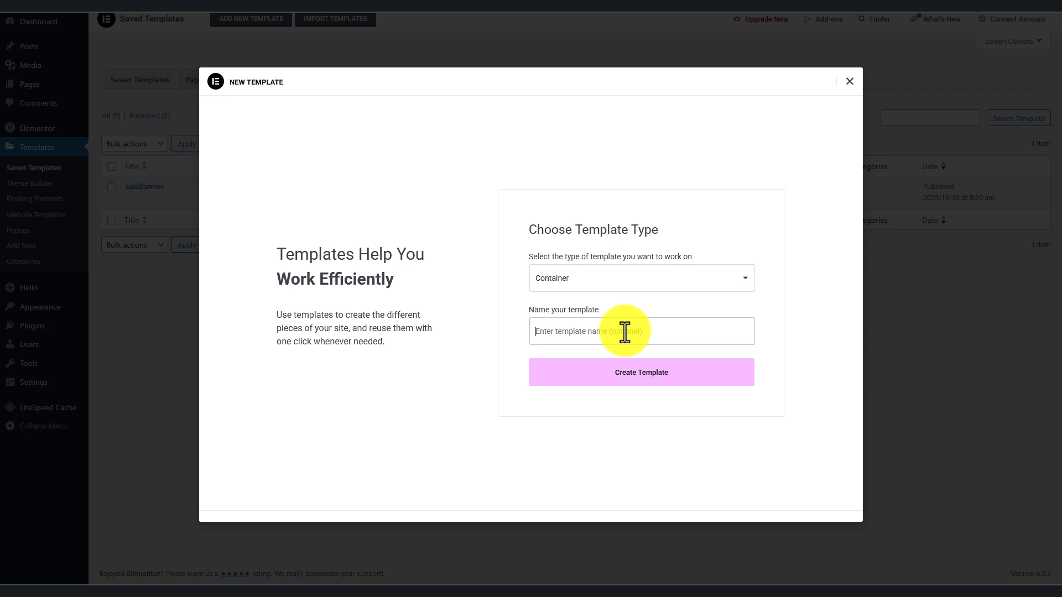
pyautogui.write('NewCollectionBanner')
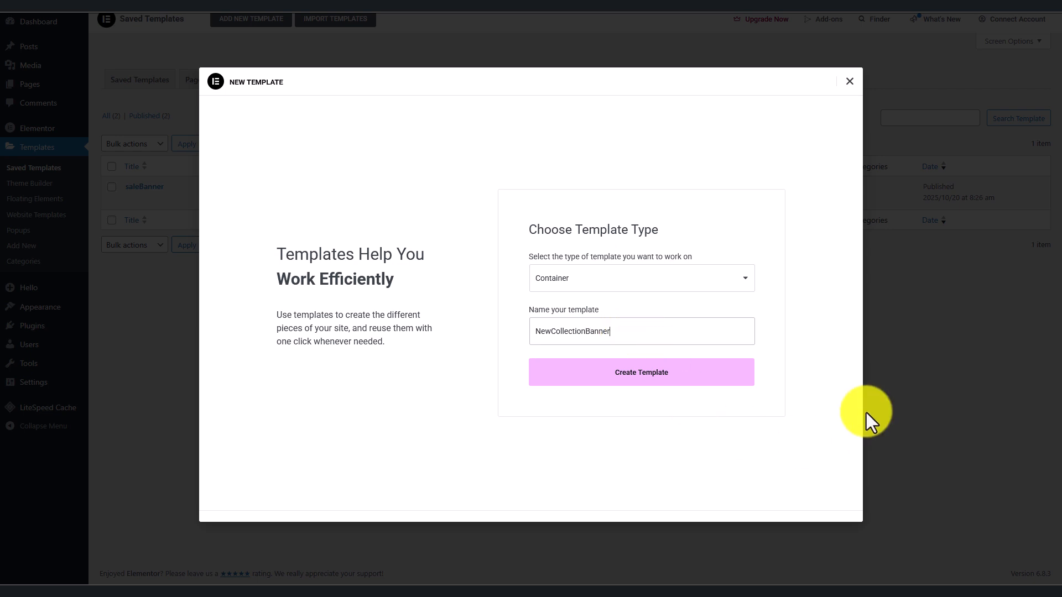
pyautogui.click(668, 379)
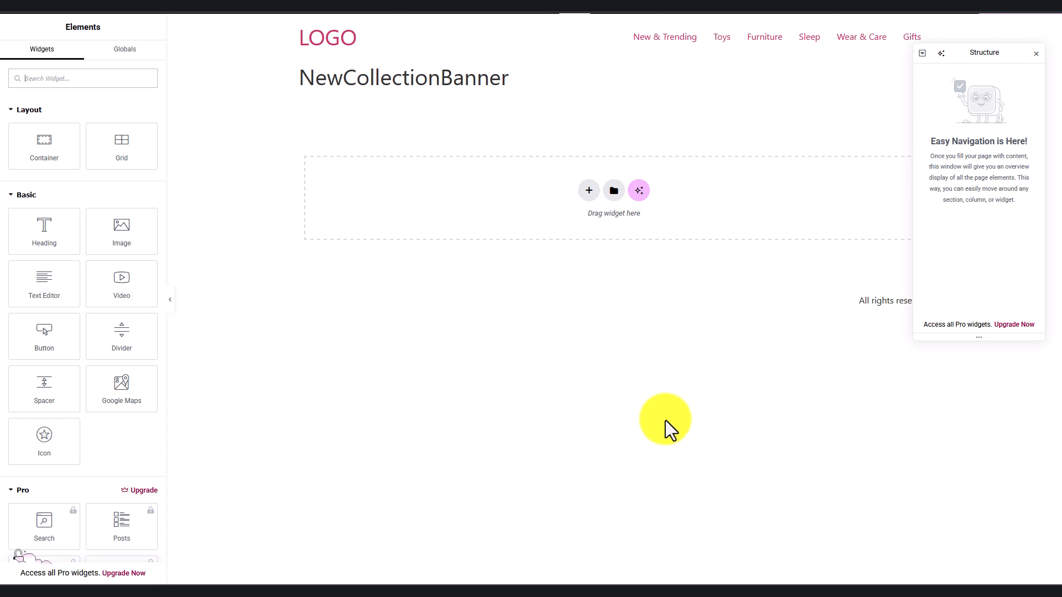
# Add a flexbox container with the single-column downward structure to the empty template.
pyautogui.click(590, 193)
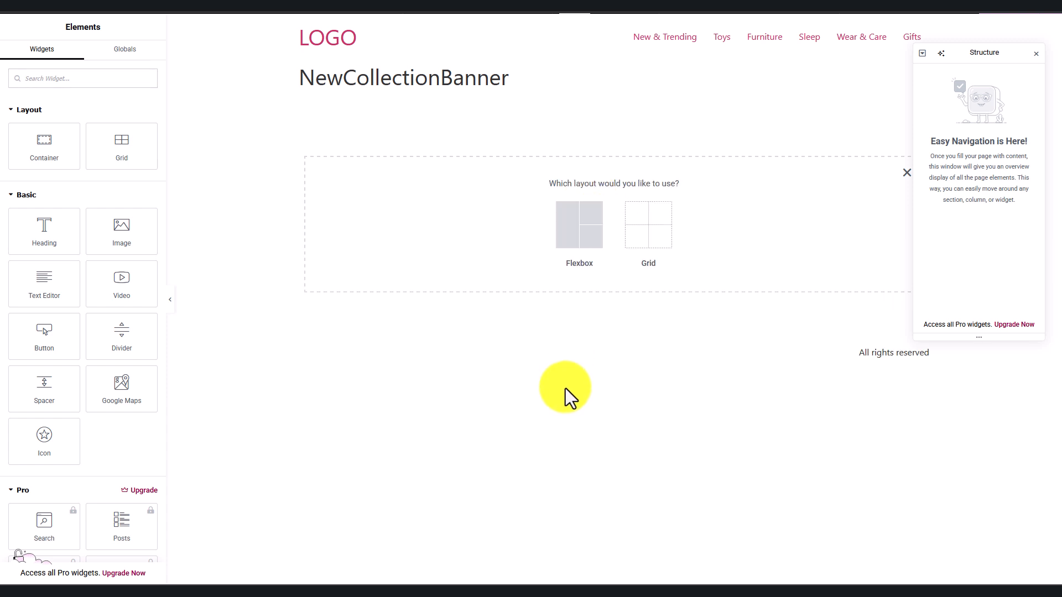
pyautogui.click(575, 239)
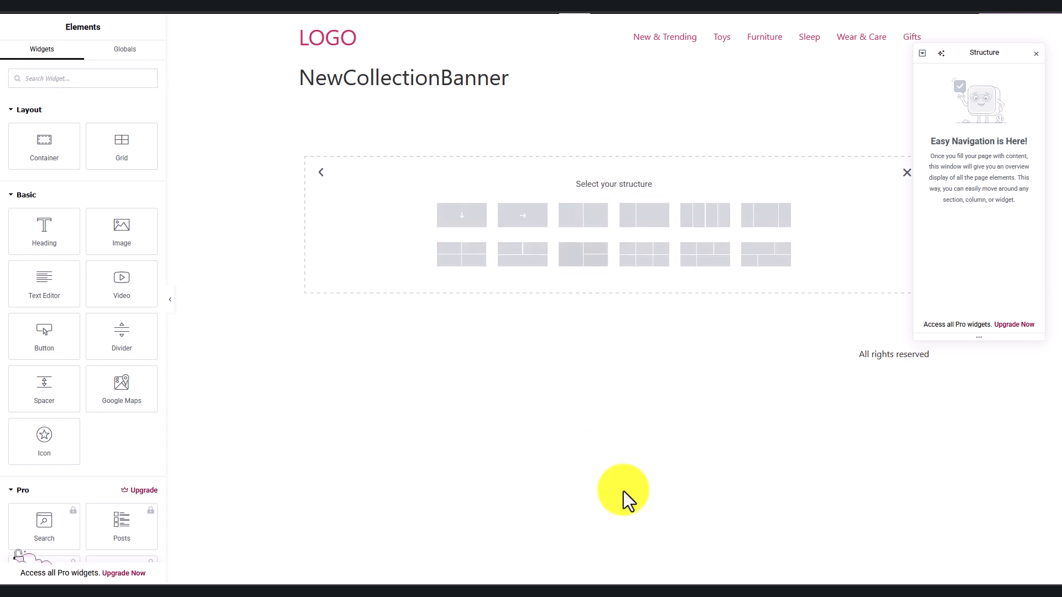
pyautogui.click(462, 216)
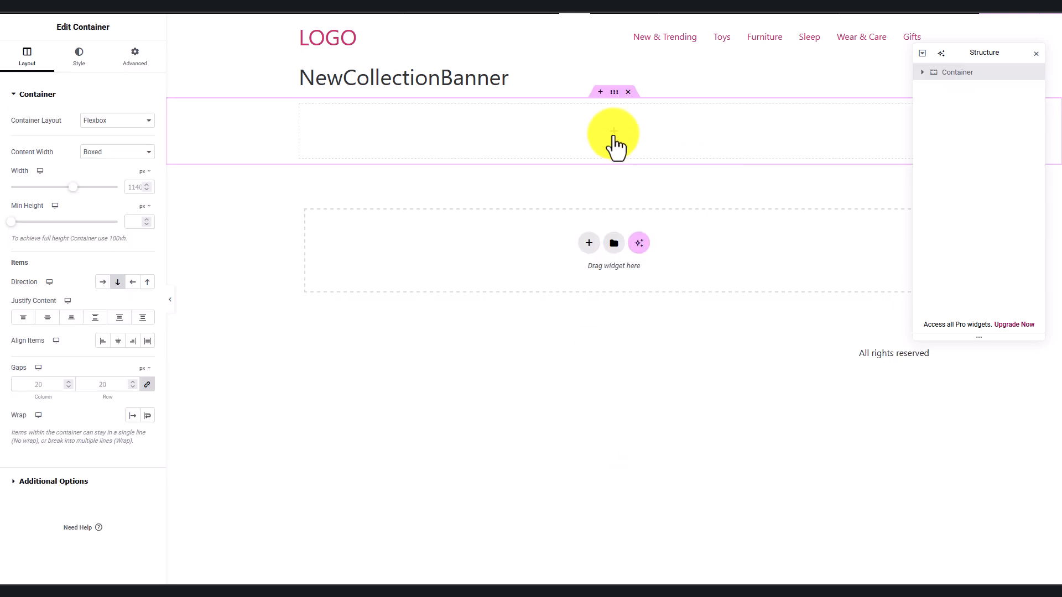
# Place an Image widget in the new container and fill it with newcollection.jpg from the media library.
pyautogui.click(612, 148)
pyautogui.moveTo(130, 227); pyautogui.dragTo(593, 138)
pyautogui.click(88, 157)
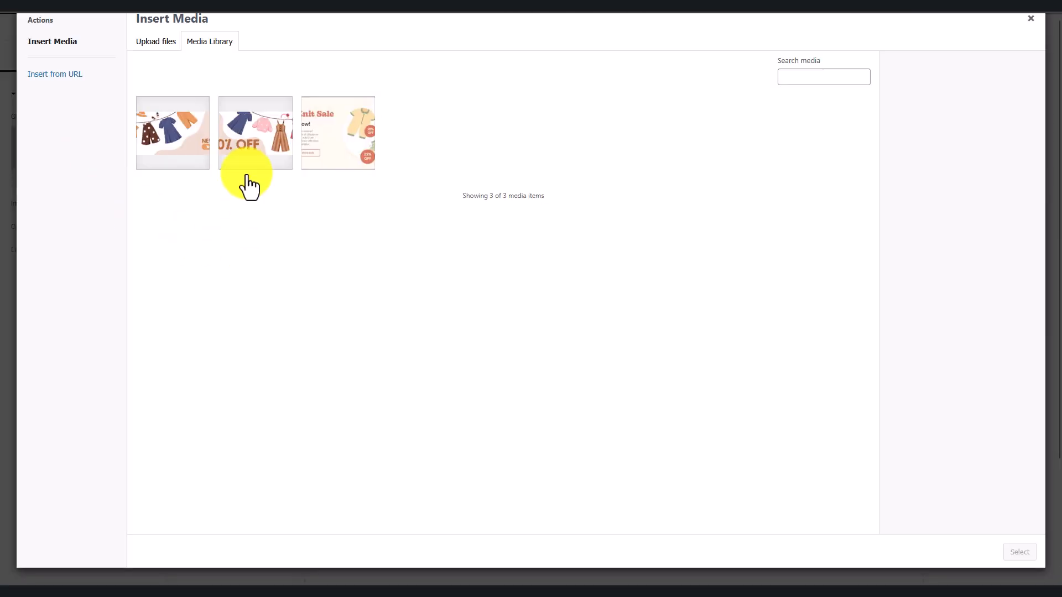
pyautogui.click(173, 133)
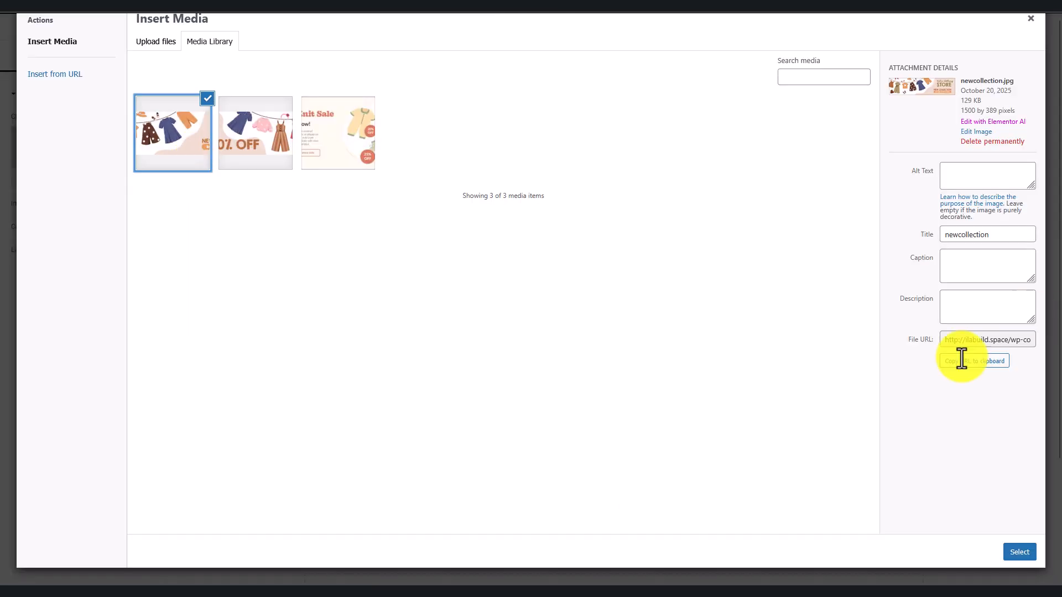
pyautogui.click(1020, 552)
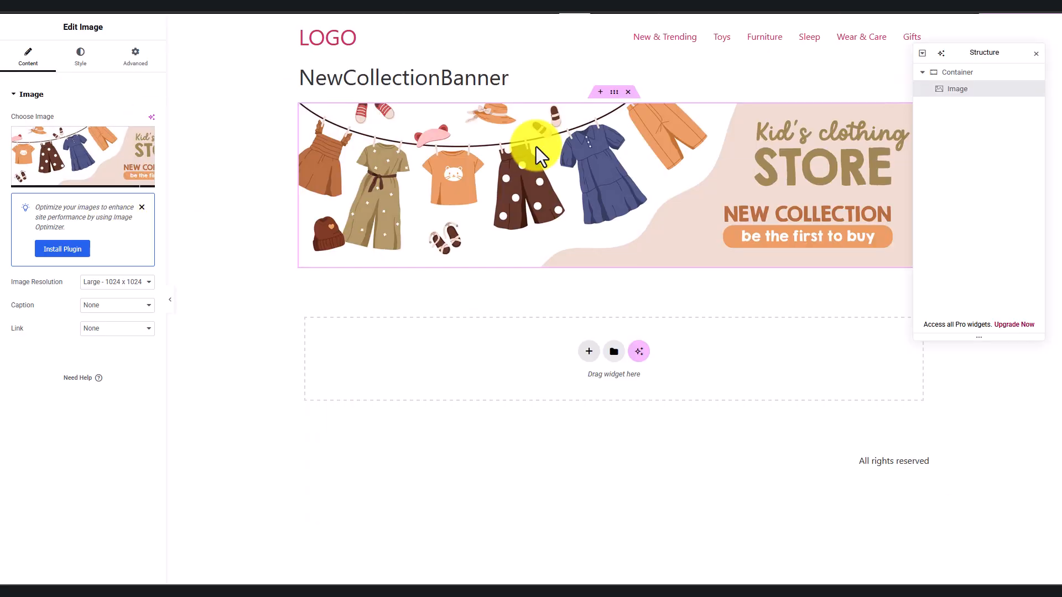
# Set the container's content width to 1500 px and the banner image's width to 100%.
pyautogui.click(613, 92)
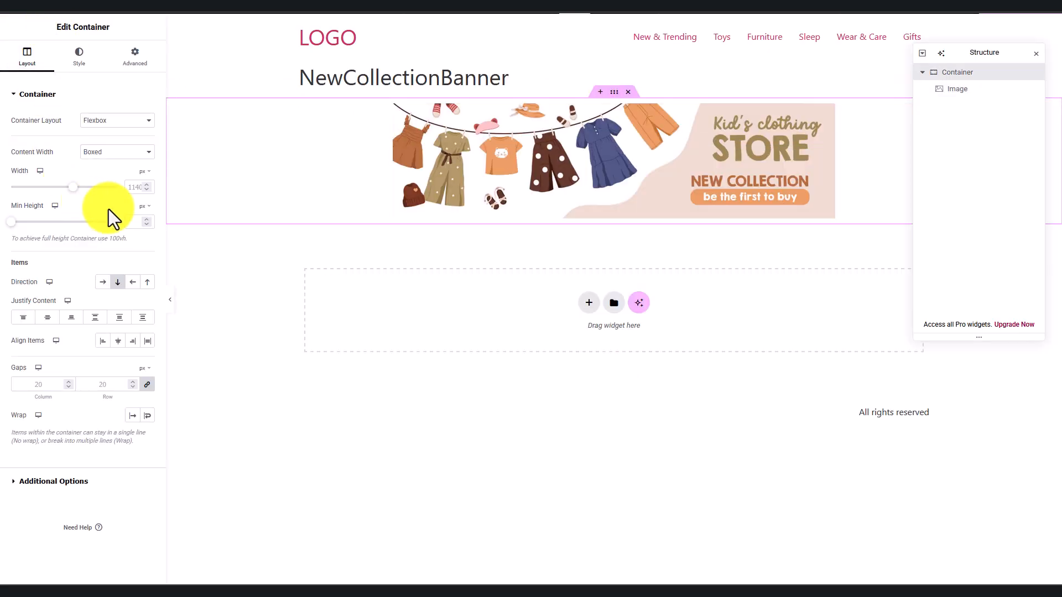
pyautogui.write('1500')
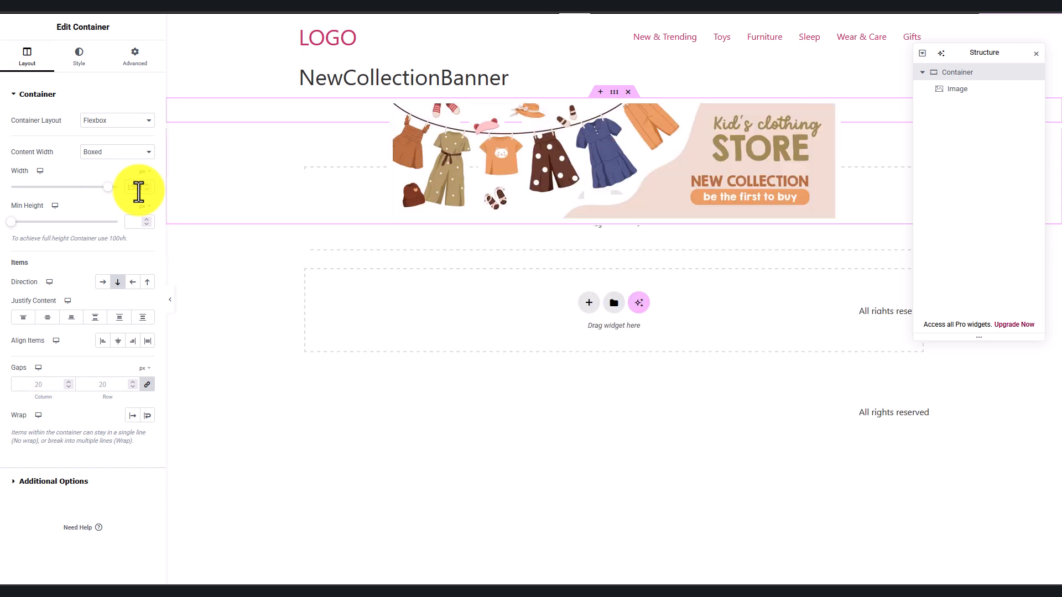
pyautogui.click(602, 158)
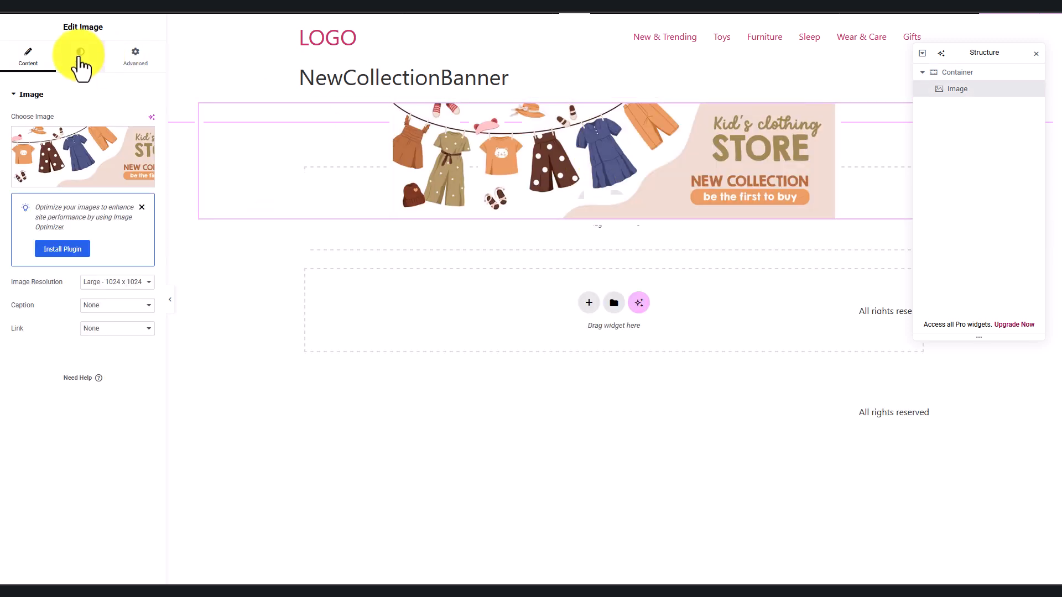
pyautogui.click(79, 57)
pyautogui.write('100')
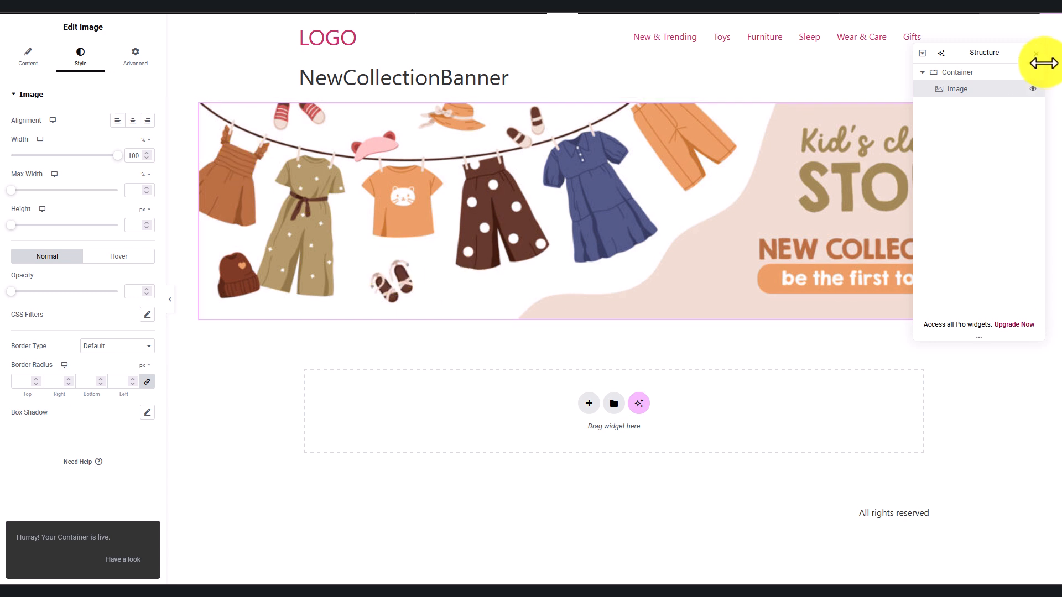
# Close the Structure navigator and exit the template editor to the WordPress admin's saved templates.
pyautogui.click(1034, 54)
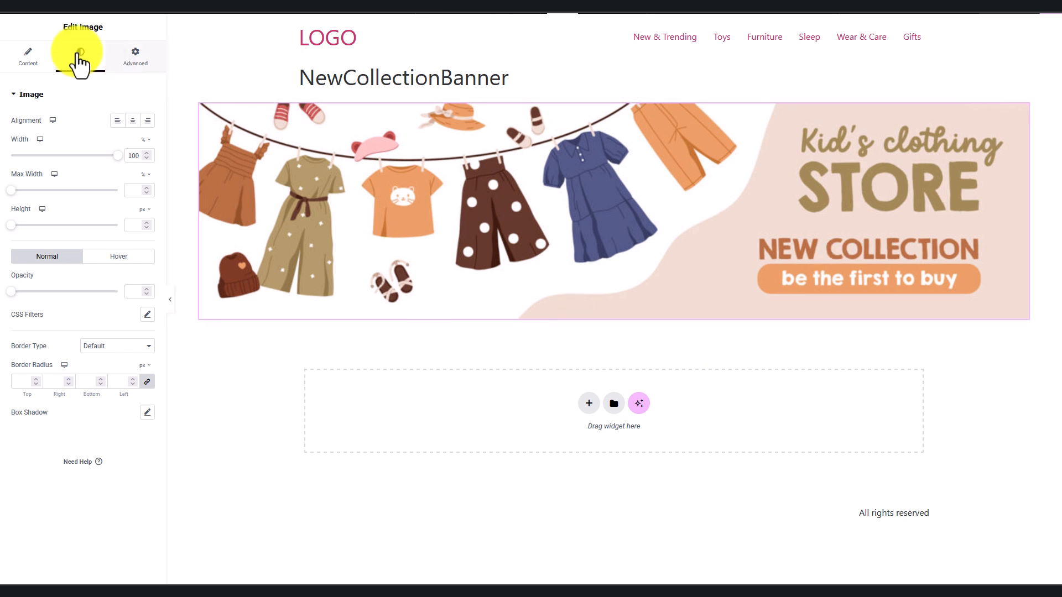
pyautogui.click(23, 16)
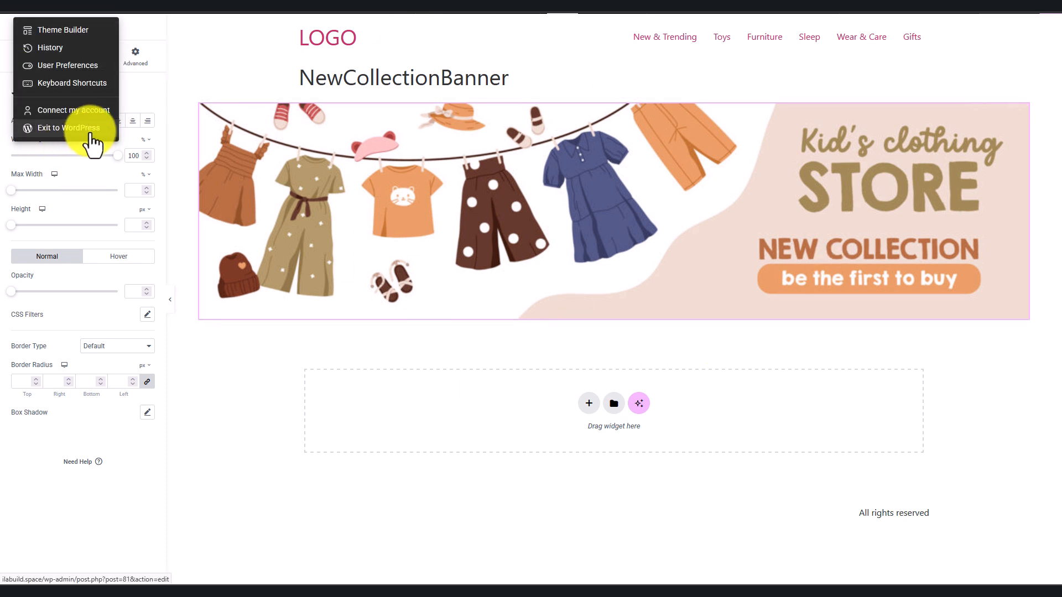
pyautogui.click(257, 262)
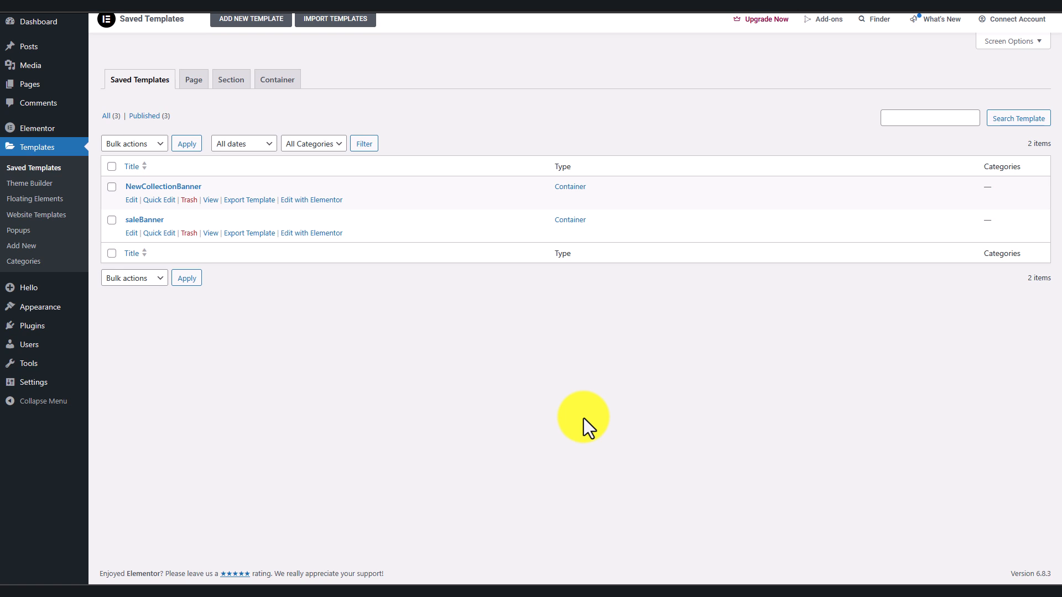
# Open the New & Trending page for editing in Elementor and select the empty container below the text paragraphs.
pyautogui.click(47, 90)
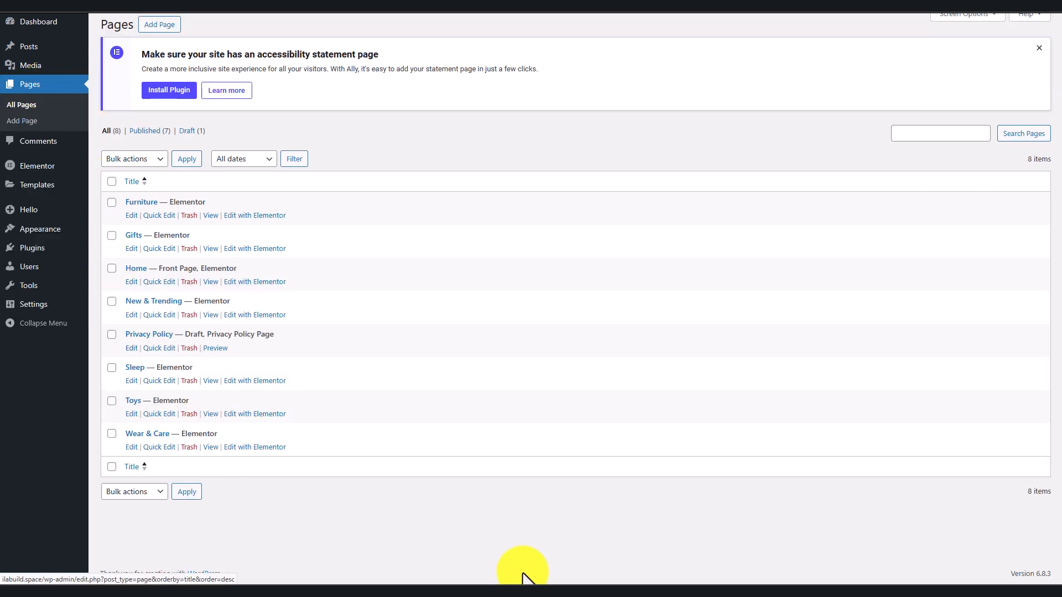
pyautogui.click(271, 316)
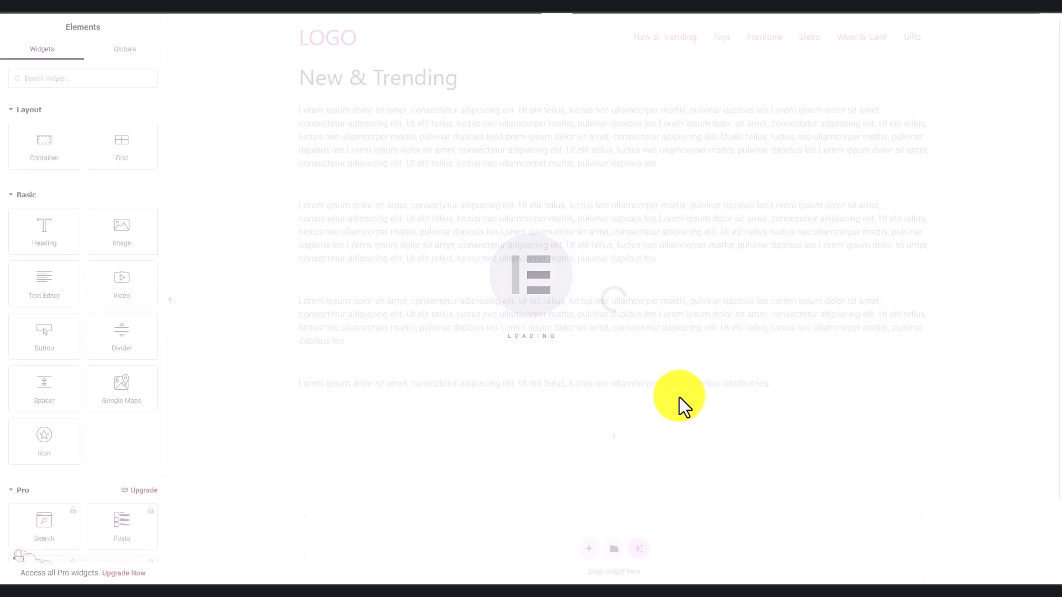
pyautogui.scroll(-1, 719, 406)
pyautogui.click(746, 412)
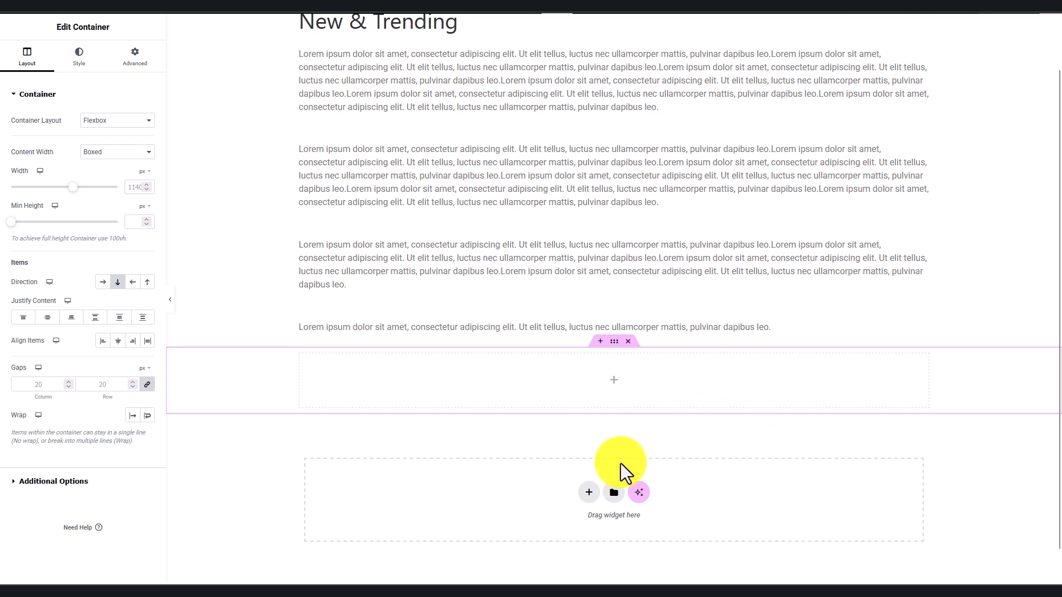
# Insert the NewCollectionBanner site template with its settings applied, and delete the empty container above it.
pyautogui.click(614, 493)
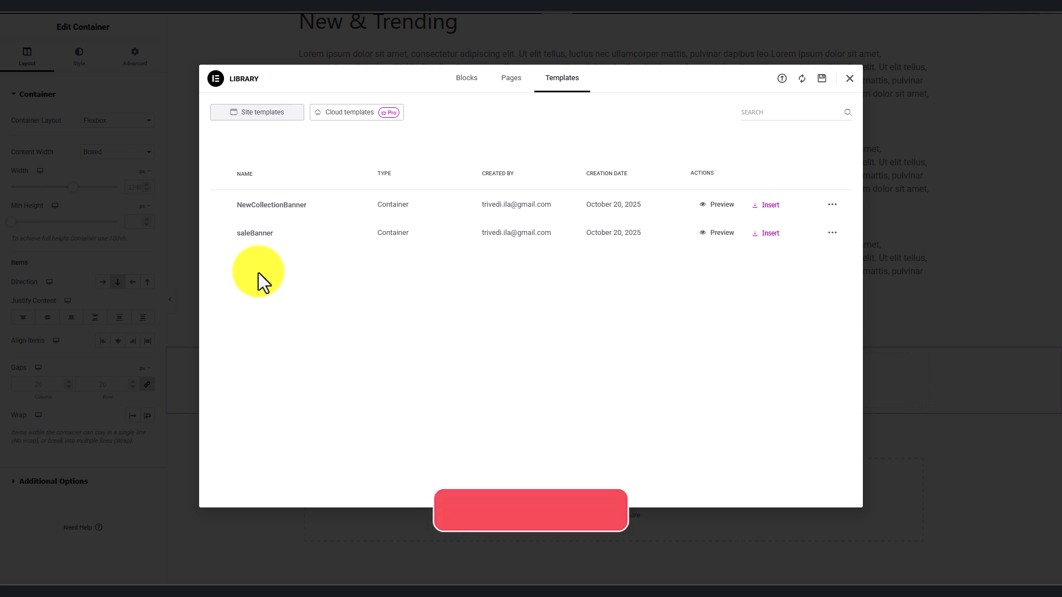
pyautogui.click(770, 205)
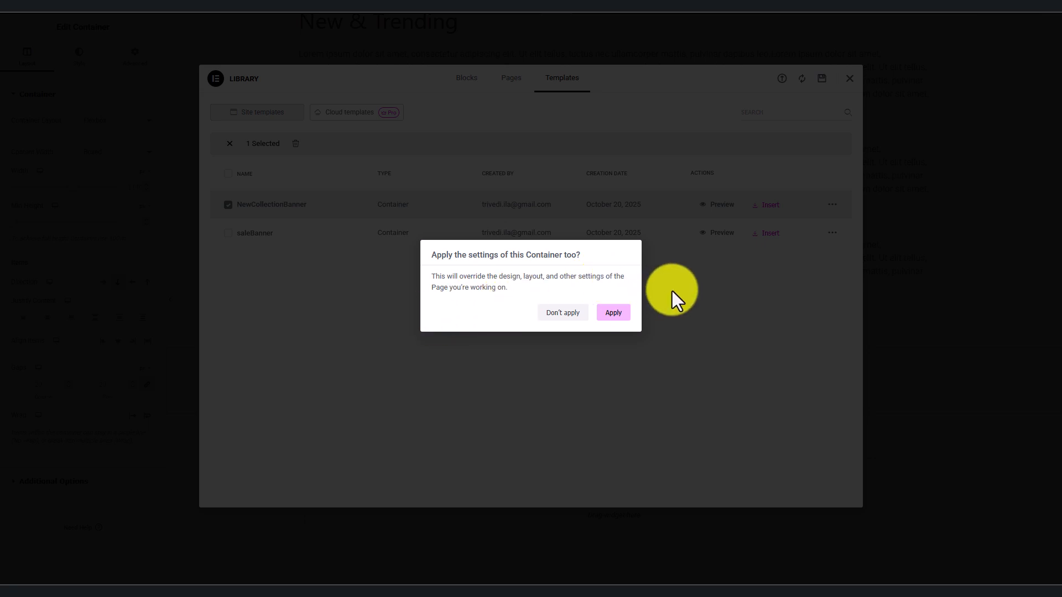
pyautogui.click(613, 313)
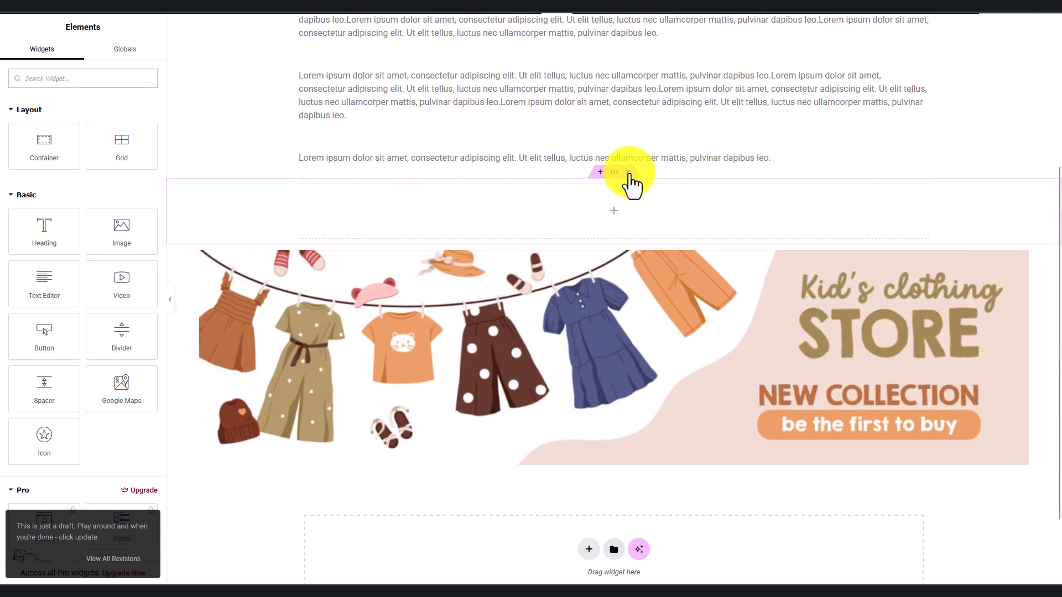
pyautogui.click(629, 172)
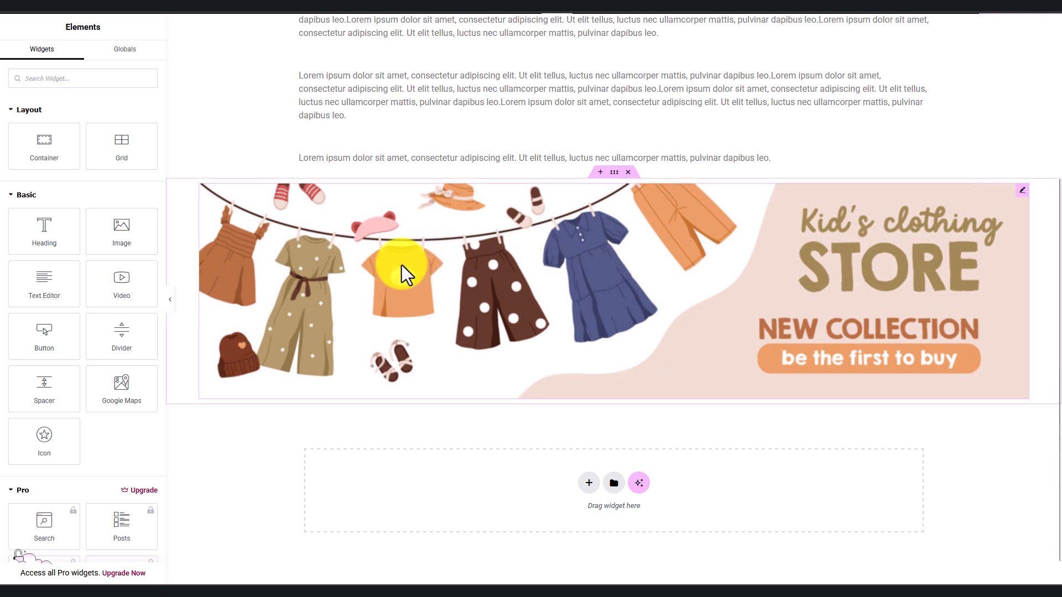
pyautogui.click(614, 172)
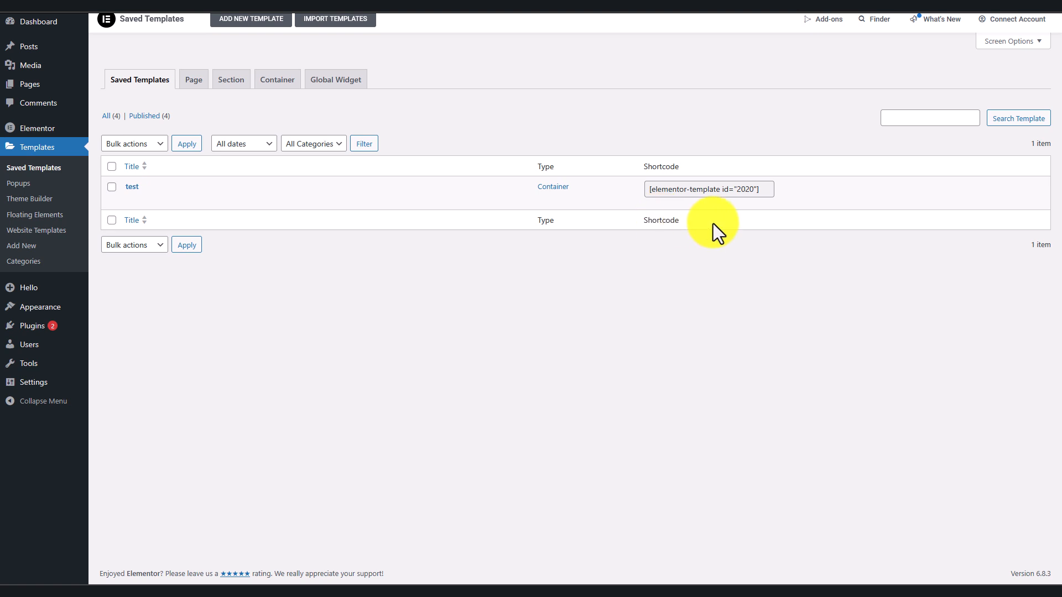
# Select the shortcode of the saved test template and view the list of Global Widget templates.
pyautogui.click(709, 193)
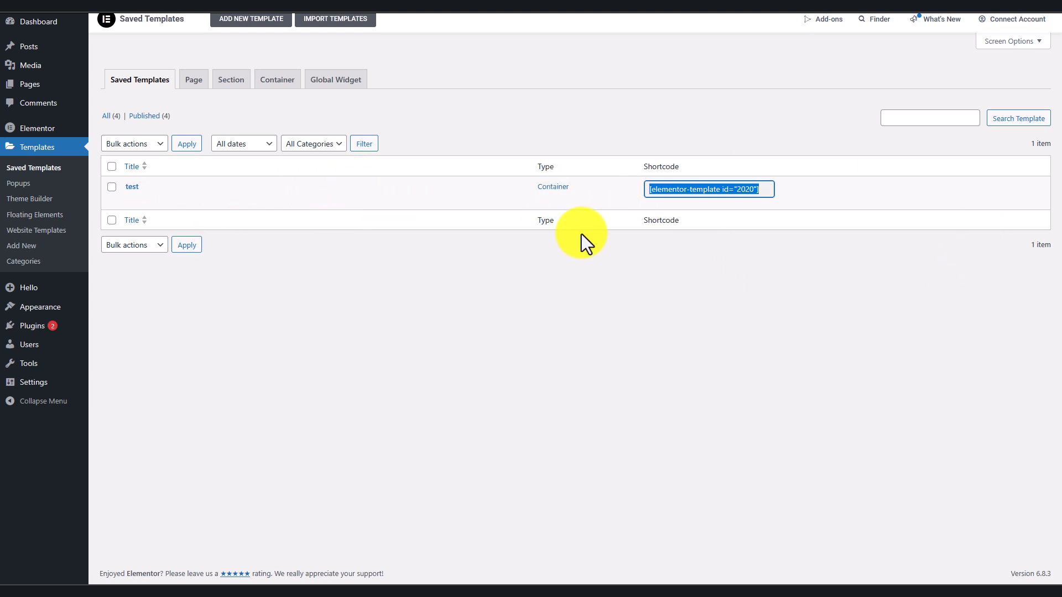
pyautogui.click(725, 402)
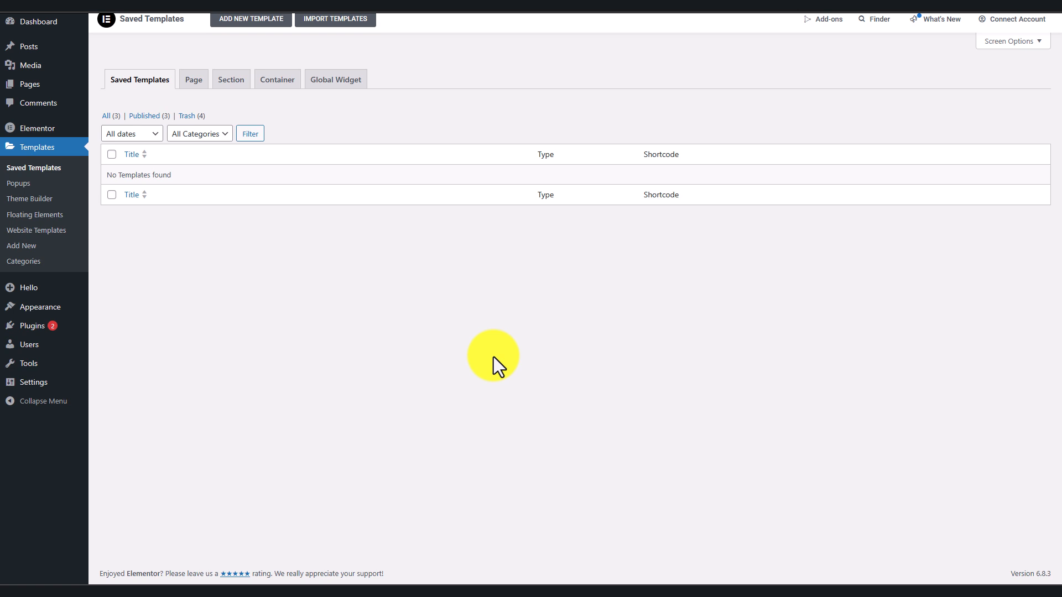
pyautogui.click(339, 83)
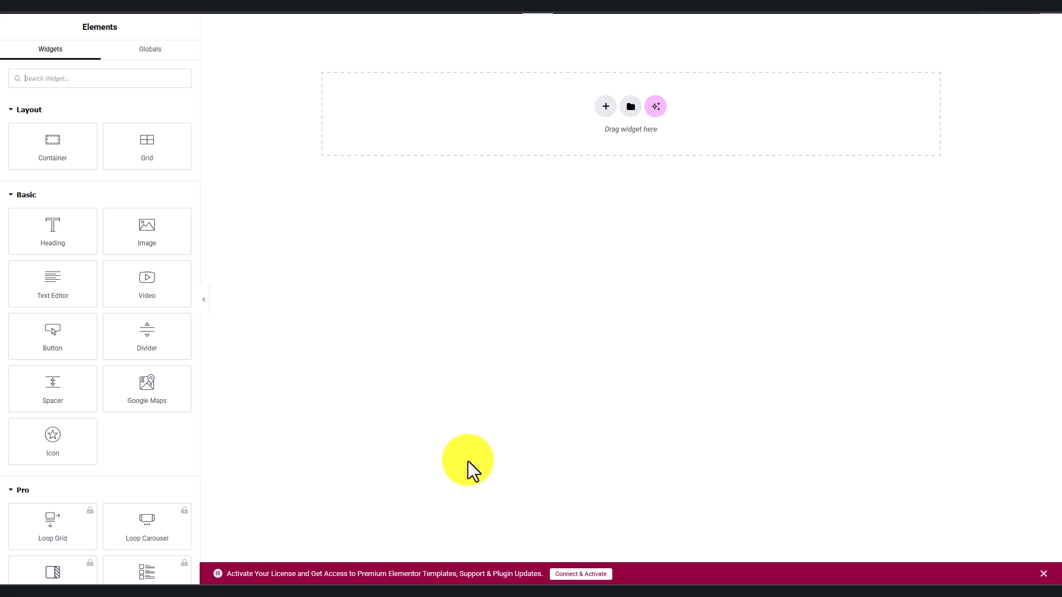
# Add a single-column flexbox container to the blank canvas and place a Button widget inside it.
pyautogui.click(605, 107)
pyautogui.click(587, 155)
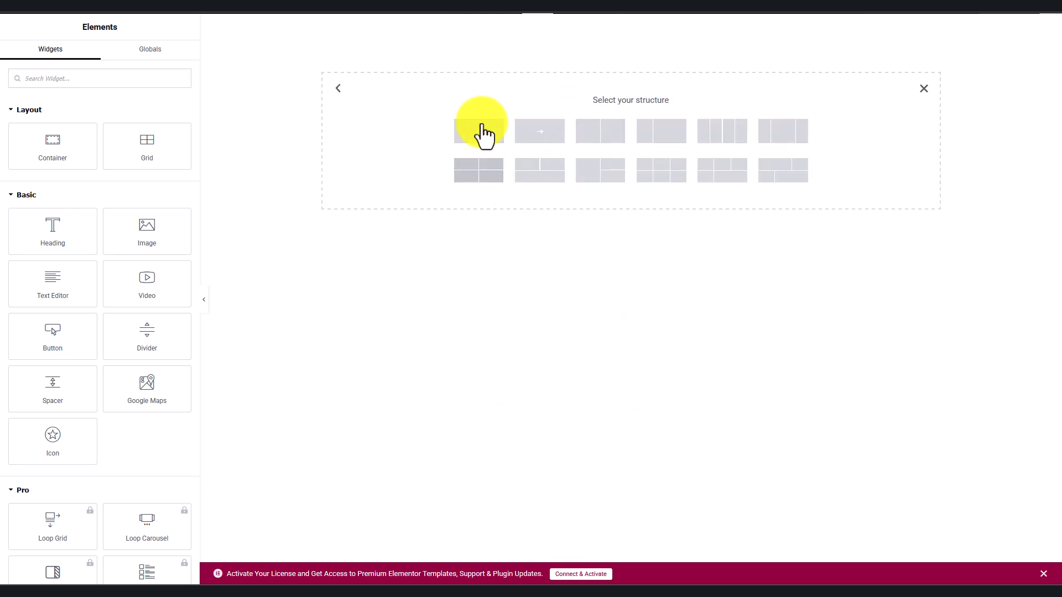
pyautogui.click(480, 132)
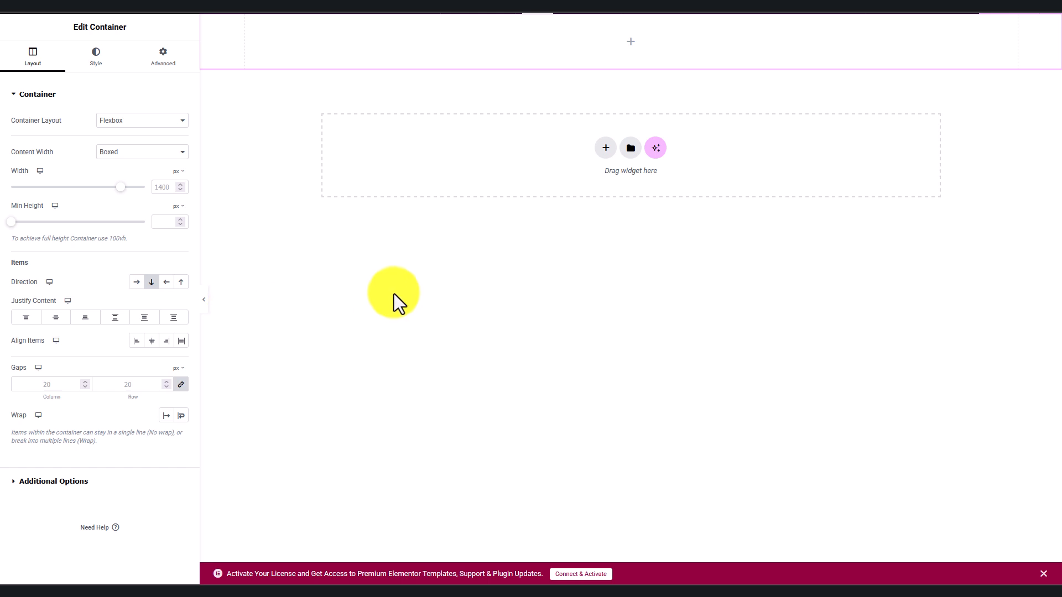
pyautogui.click(50, 7)
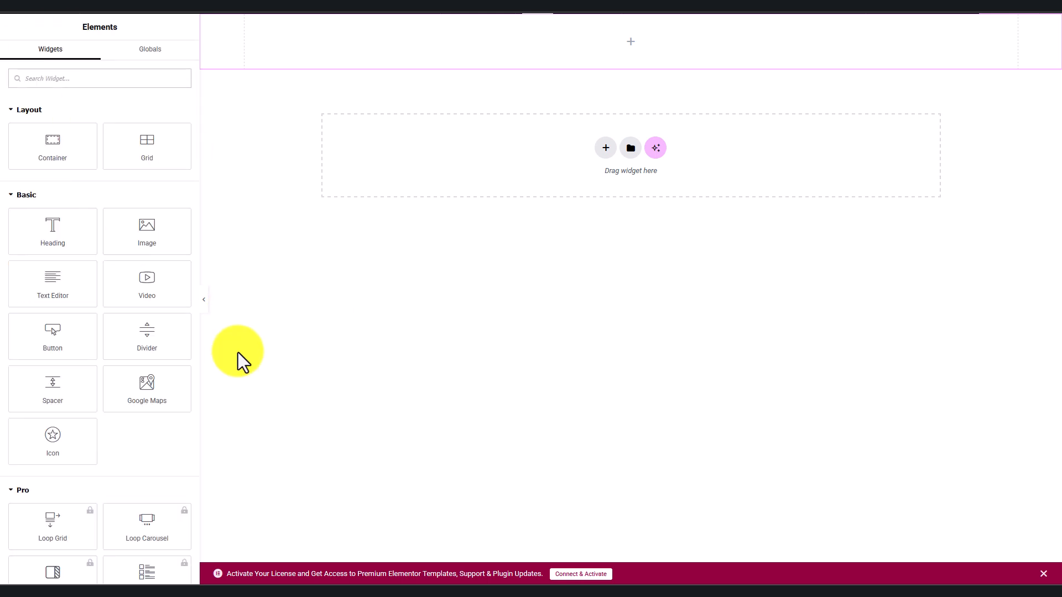
pyautogui.moveTo(59, 338); pyautogui.dragTo(636, 55)
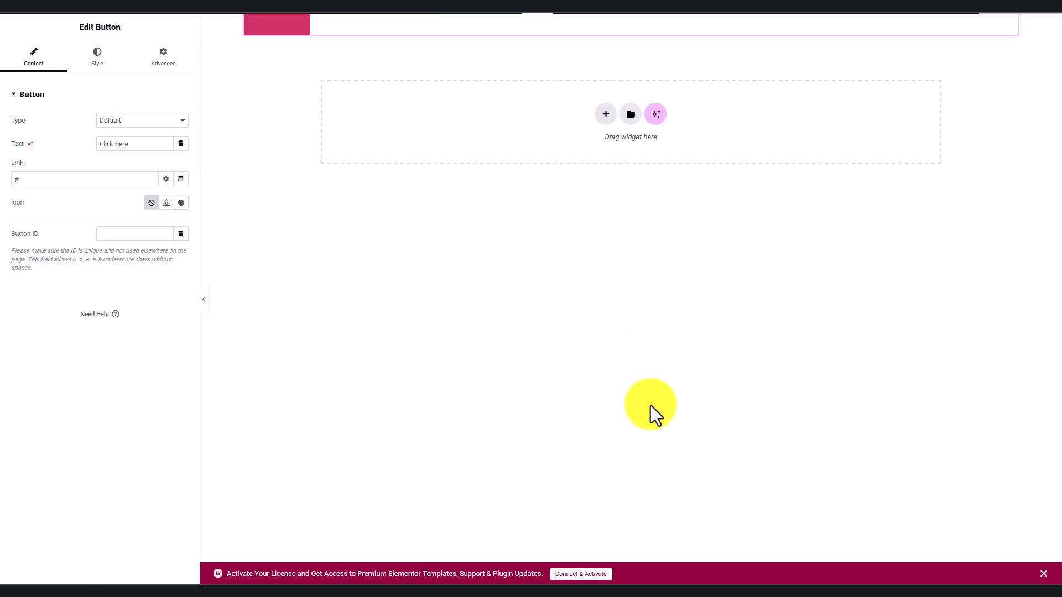
# Center the button horizontally and set its normal background color to white (#FFFFFF).
pyautogui.click(98, 56)
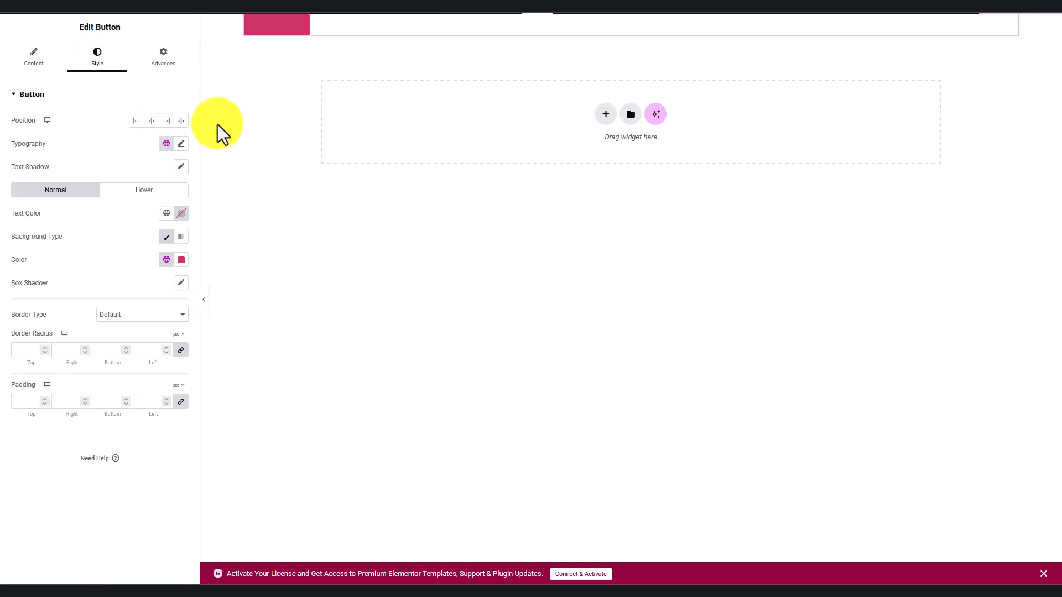
pyautogui.click(152, 121)
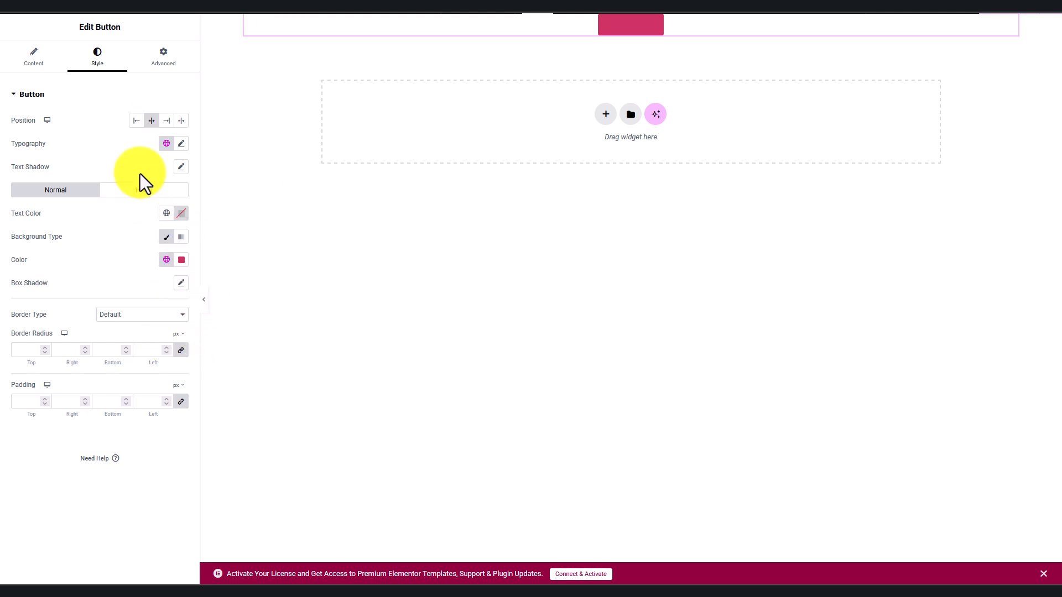
pyautogui.click(184, 266)
pyautogui.moveTo(173, 324); pyautogui.dragTo(61, 238)
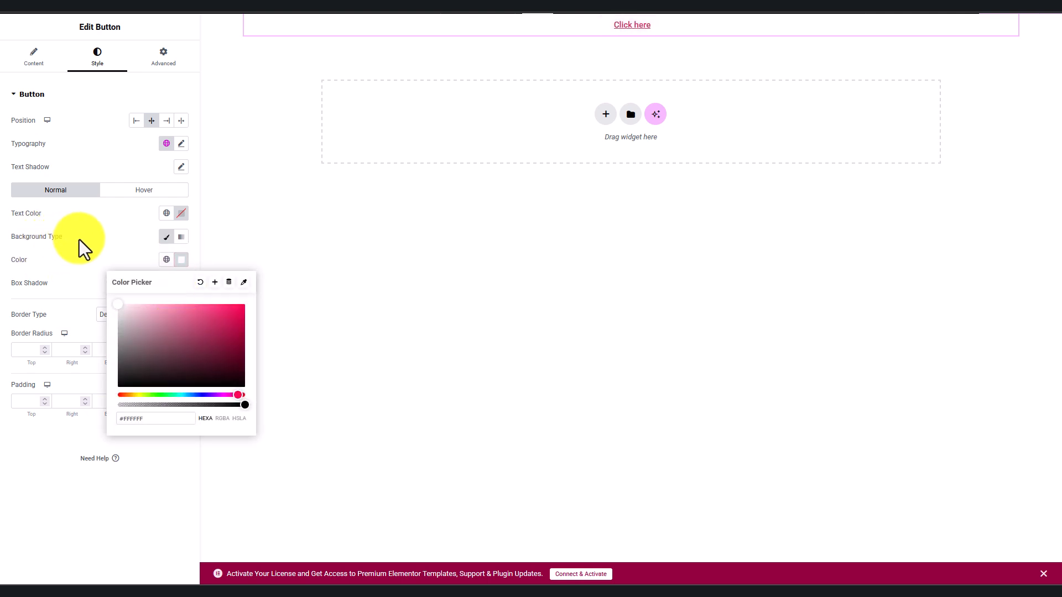
pyautogui.click(79, 240)
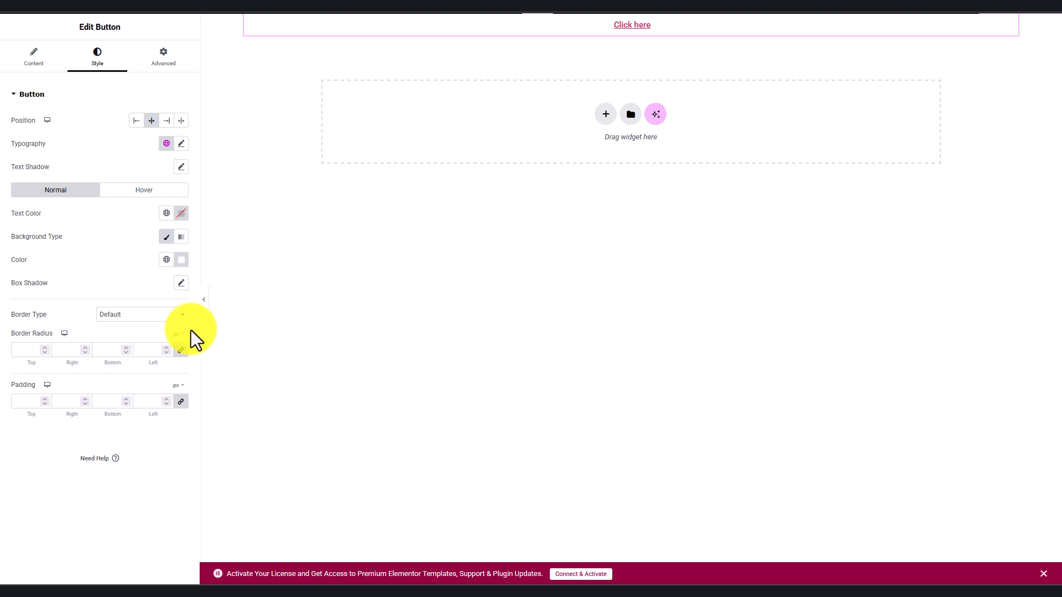
# Give the button a solid 3 px border and a 50 px border radius on all sides.
pyautogui.click(168, 316)
pyautogui.click(125, 357)
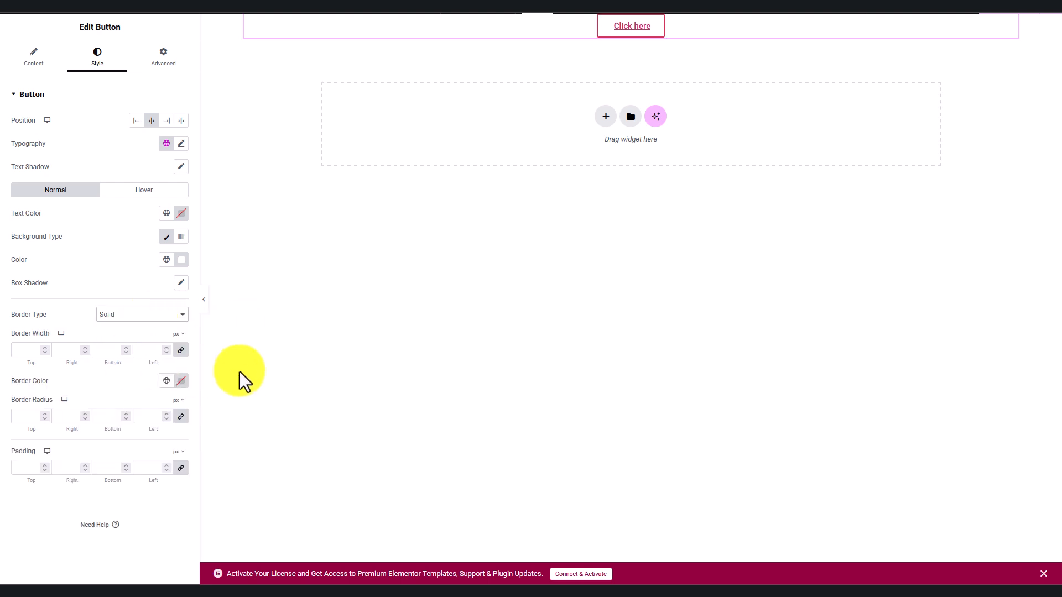
pyautogui.click(24, 349)
pyautogui.write('3')
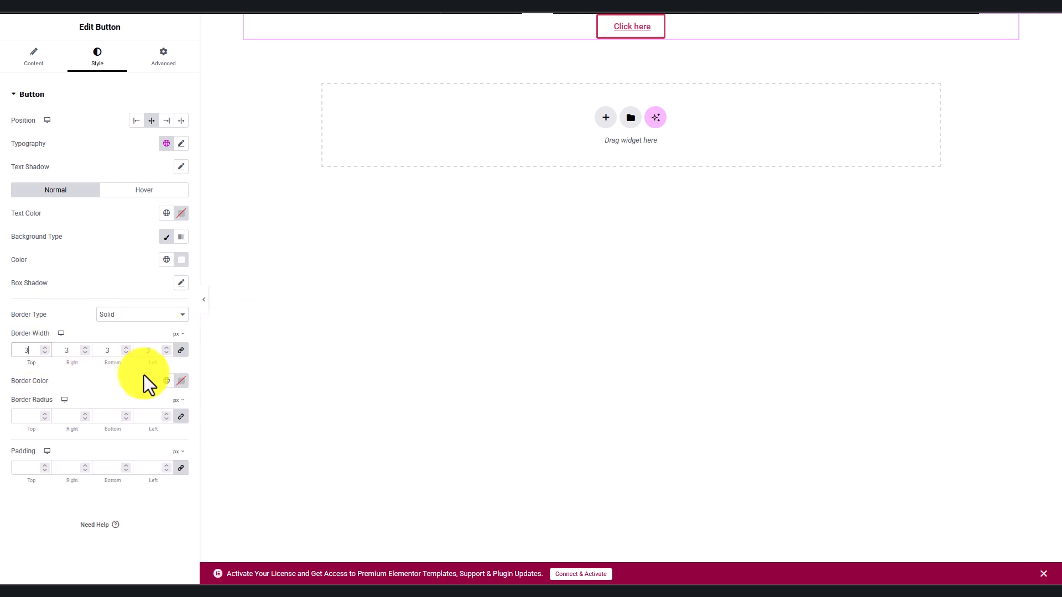
pyautogui.click(180, 380)
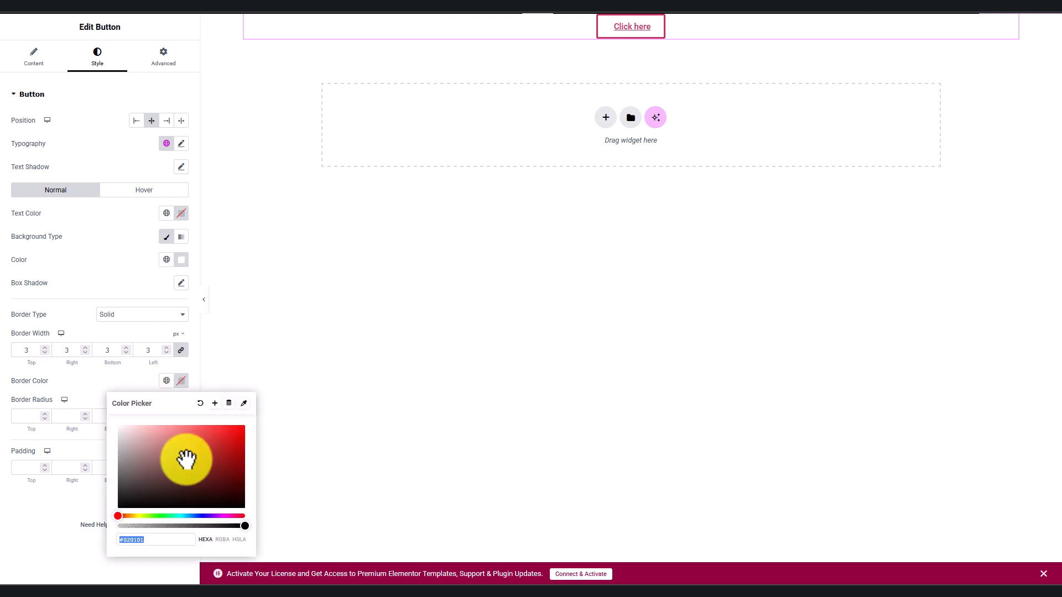
pyautogui.click(70, 385)
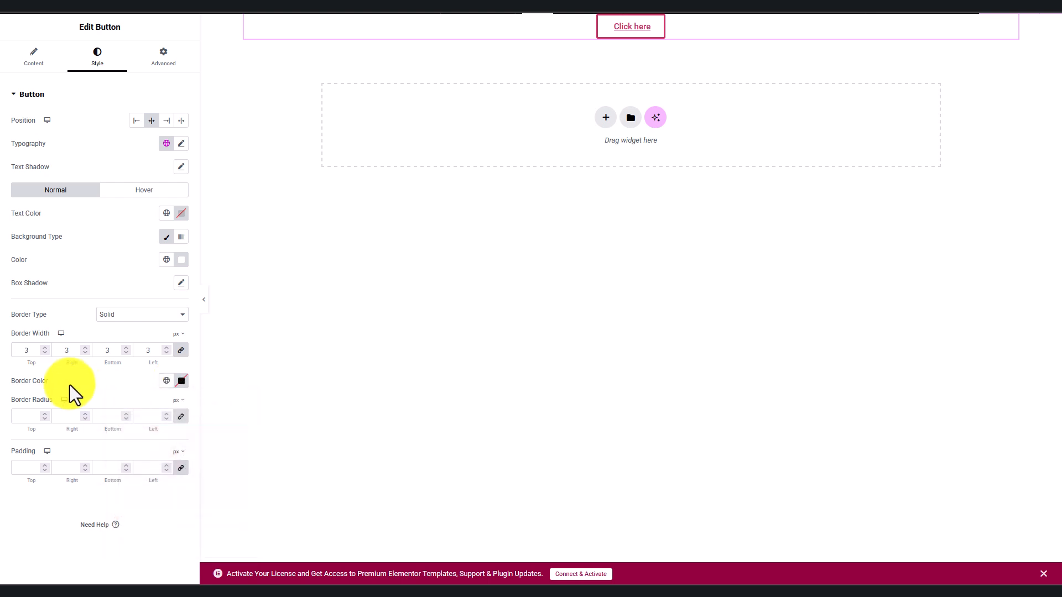
pyautogui.click(24, 419)
pyautogui.write('50')
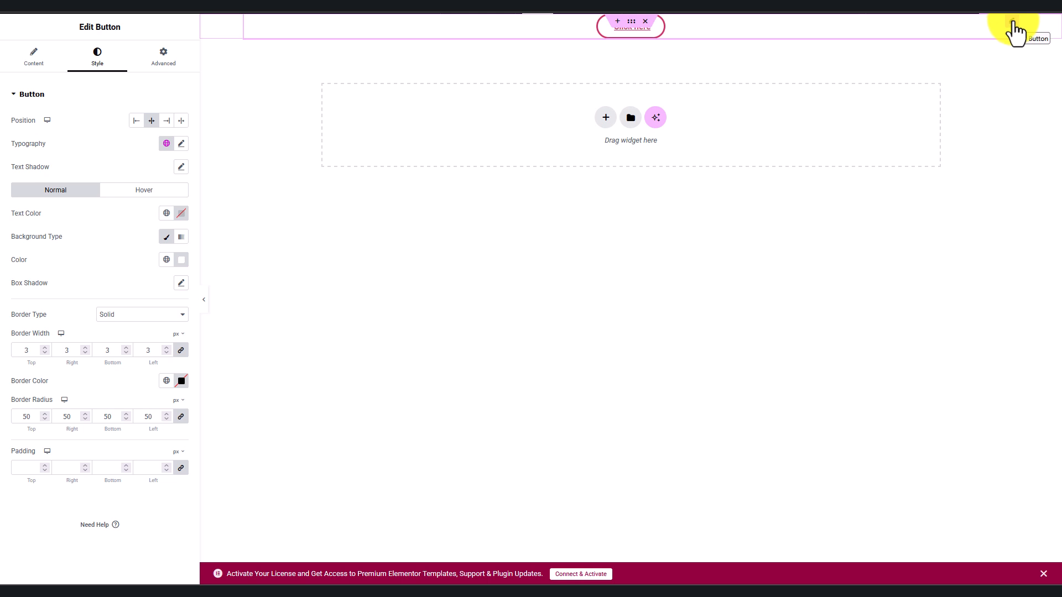
# Save the button as a global widget named btn-clickhere and place a copy of it on the canvas just below the existing button.
pyautogui.rightClick(1014, 23)
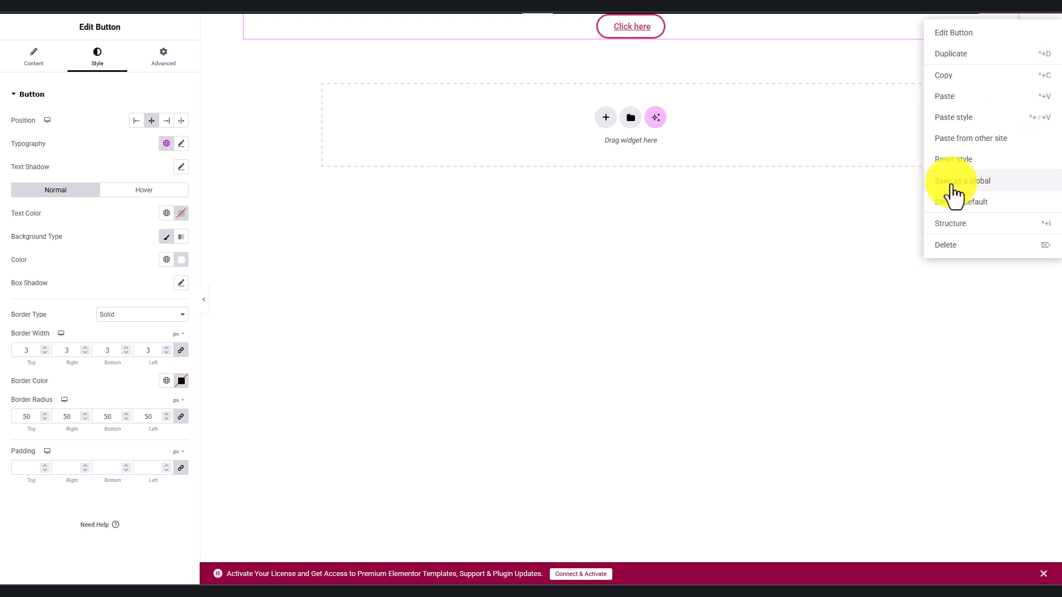
pyautogui.click(987, 185)
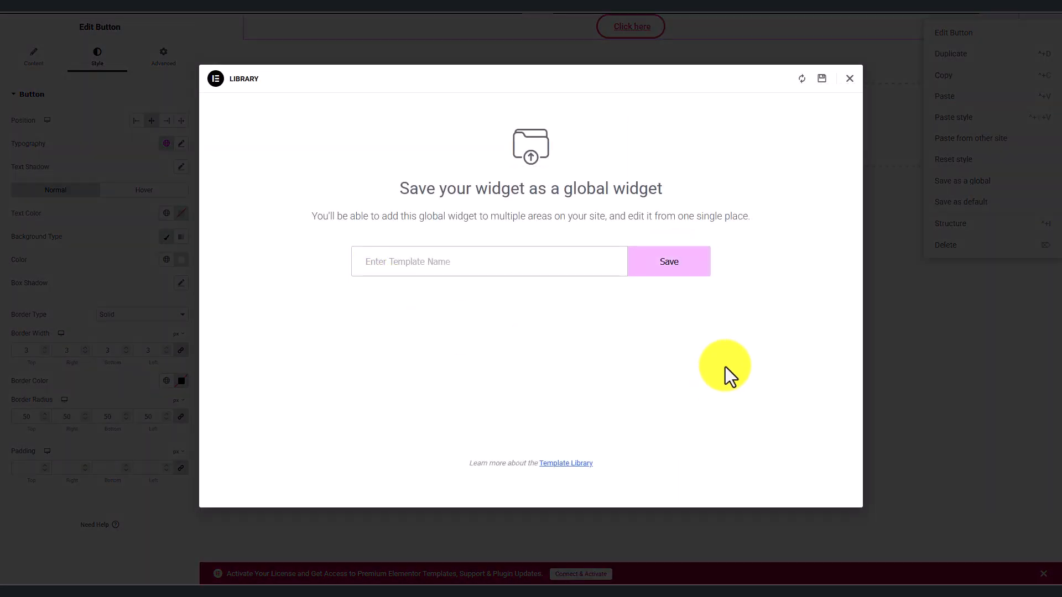
pyautogui.write('btn')
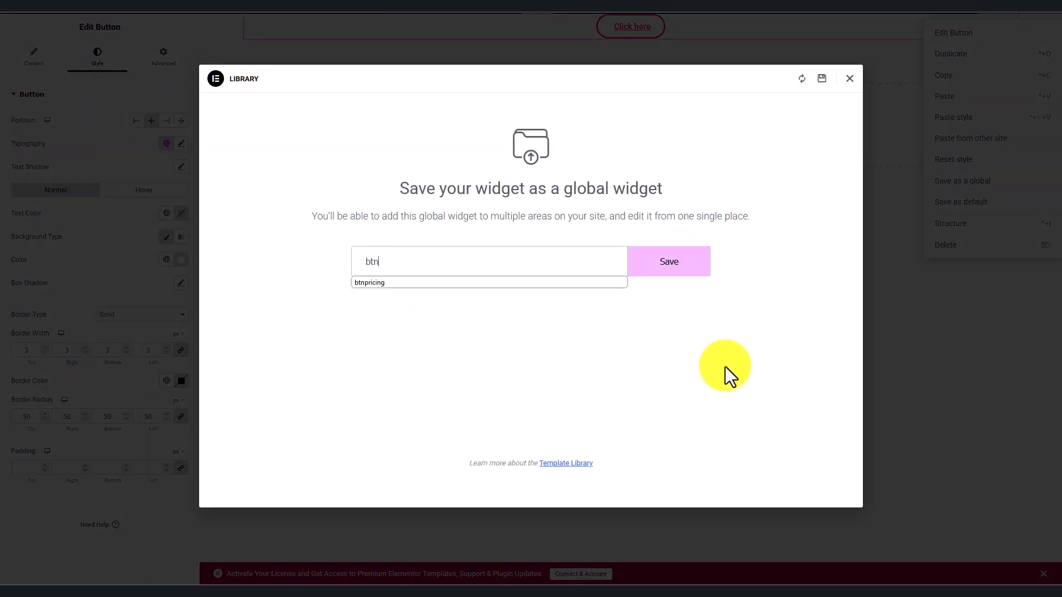
pyautogui.write('-clickhere')
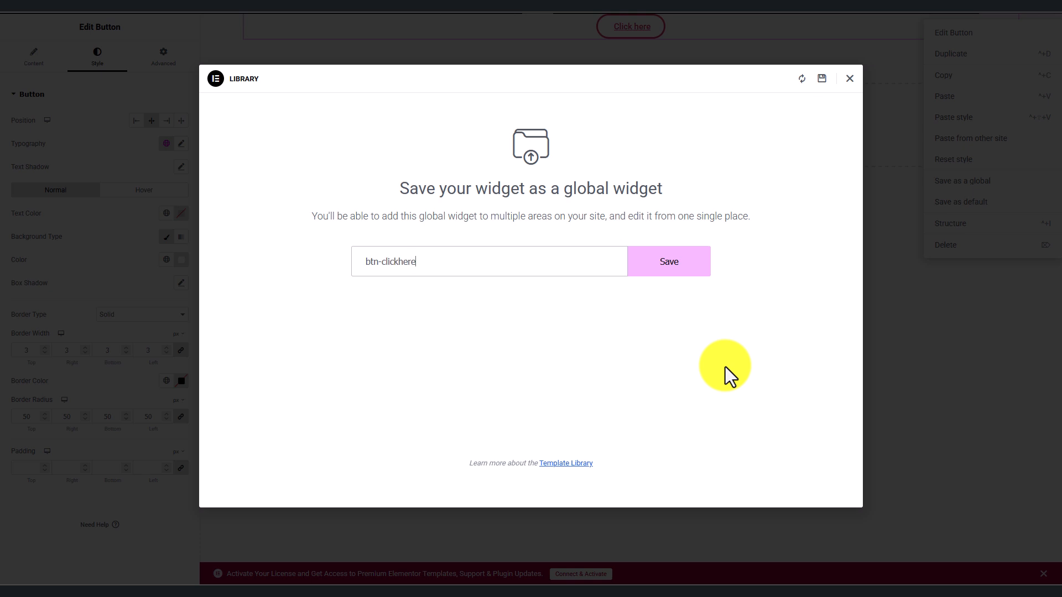
pyautogui.click(678, 266)
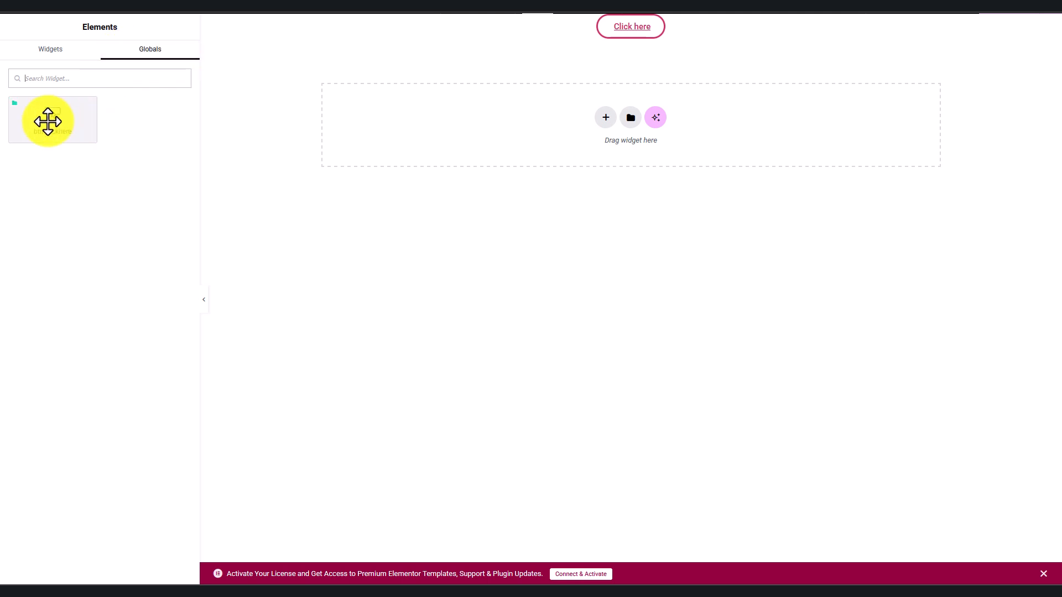
pyautogui.moveTo(50, 129); pyautogui.dragTo(611, 44)
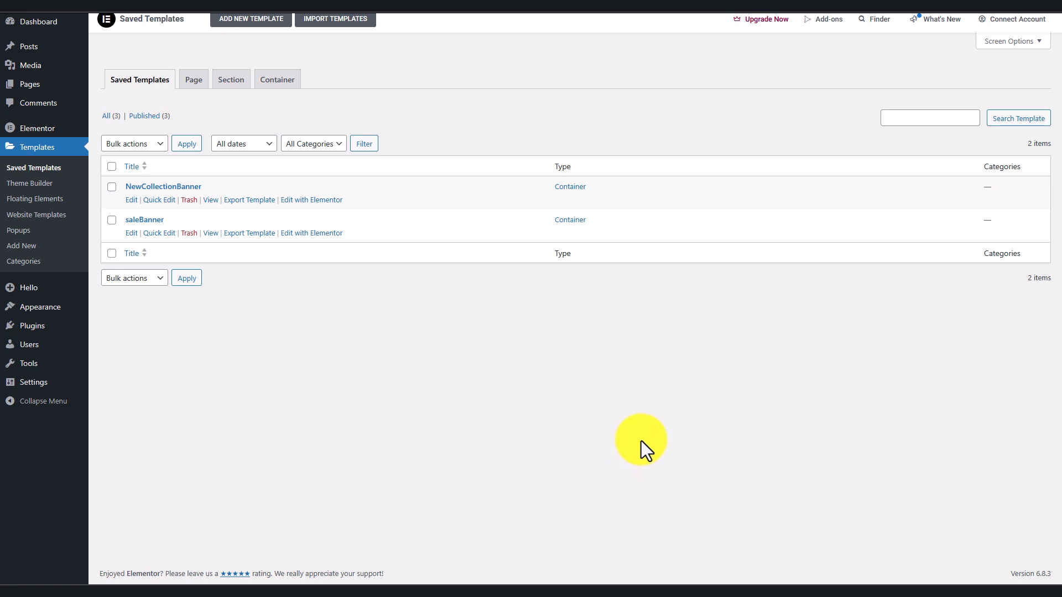
# Export the saleBanner template from the saved templates list.
pyautogui.click(245, 234)
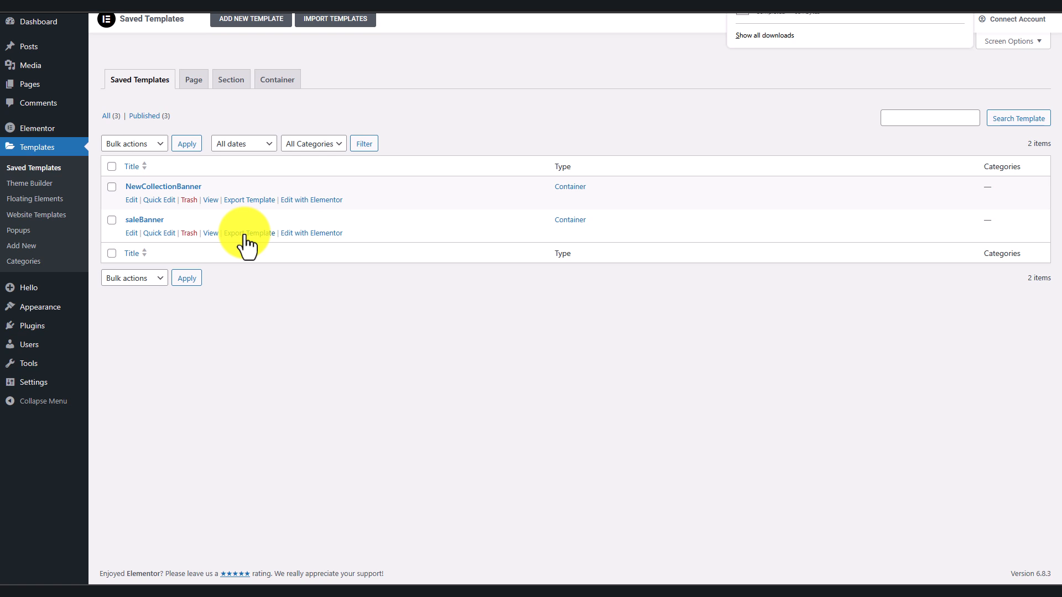